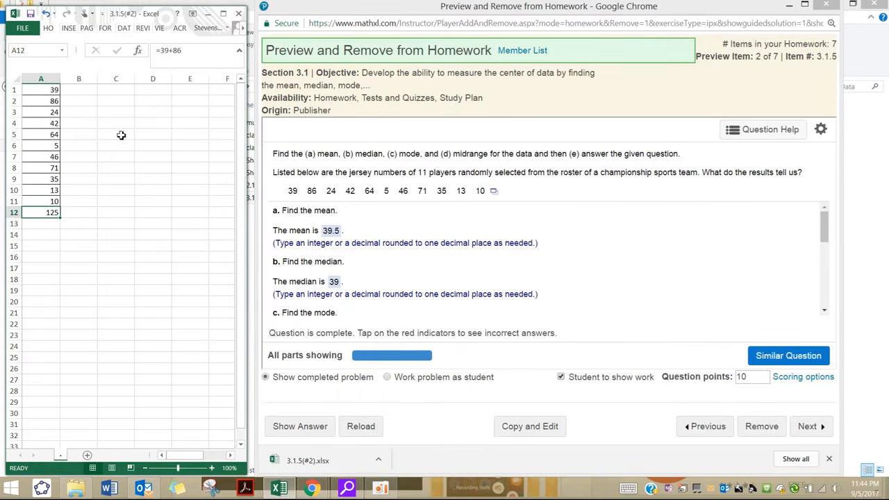
# Step: Extend the addition formula in cell A12 to =39+86+24+42
pyautogui.click(187, 49)
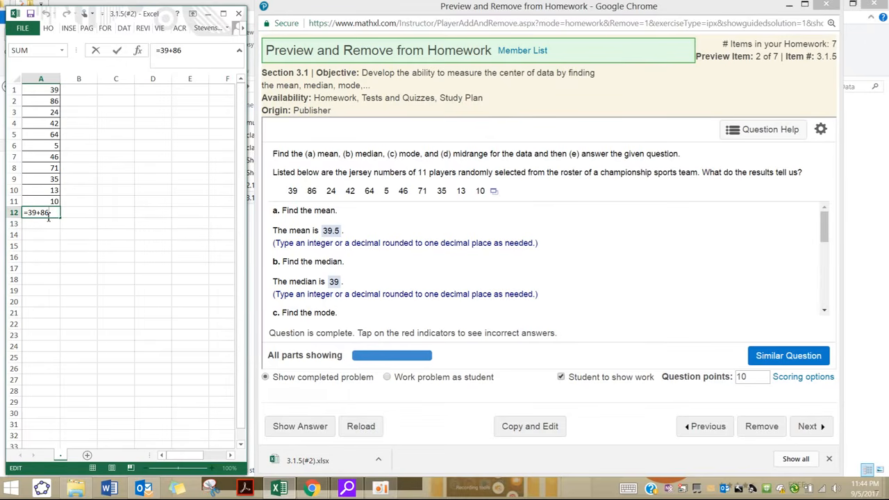
pyautogui.click(40, 257)
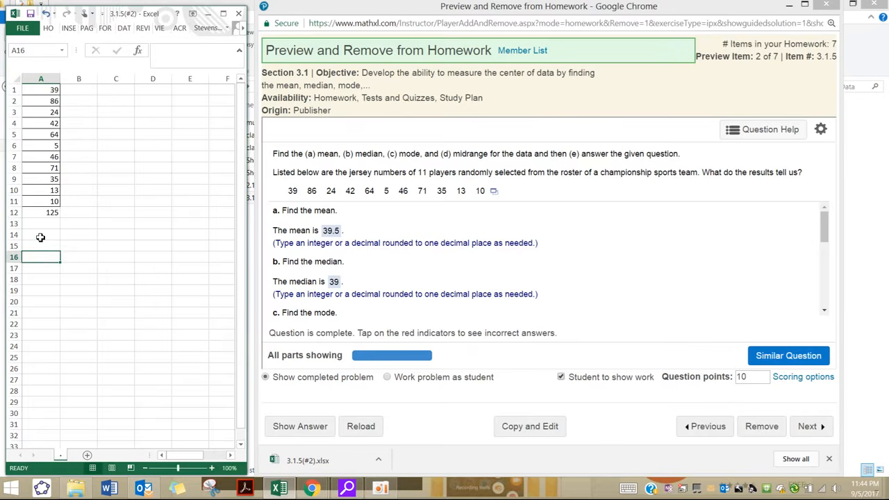
pyautogui.scroll(4, 39, 236)
pyautogui.click(66, 277)
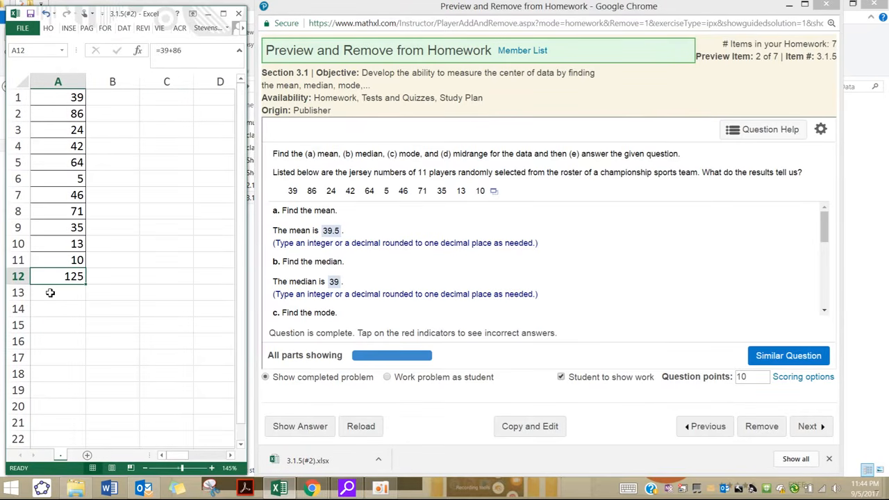
pyautogui.doubleClick(77, 276)
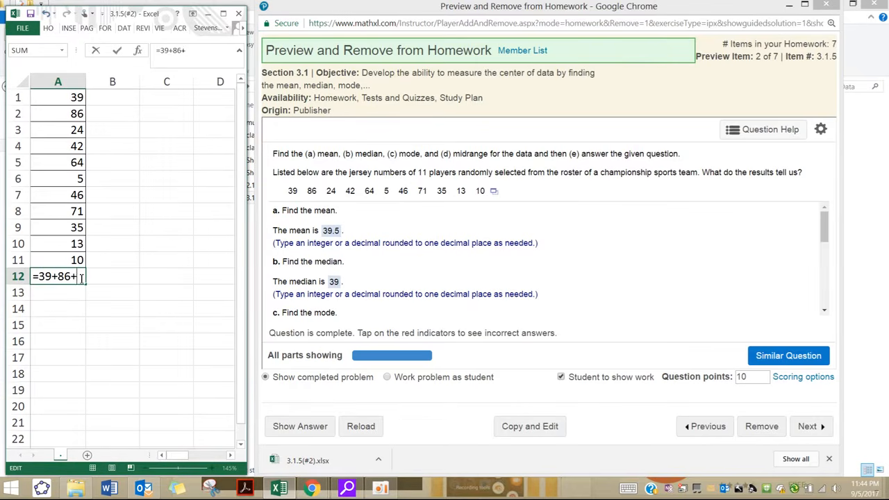
pyautogui.write('+24+2')
pyautogui.press('BackSpace')
pyautogui.write('42')
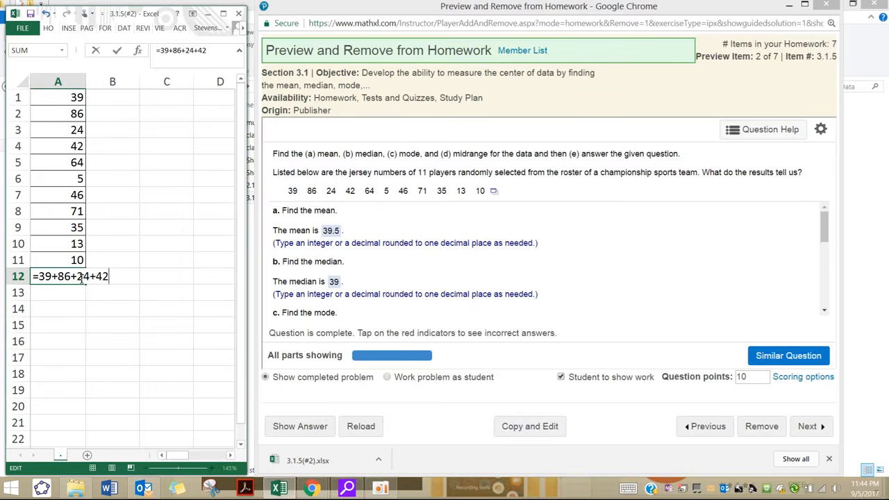
pyautogui.press('Return')
pyautogui.click(80, 277)
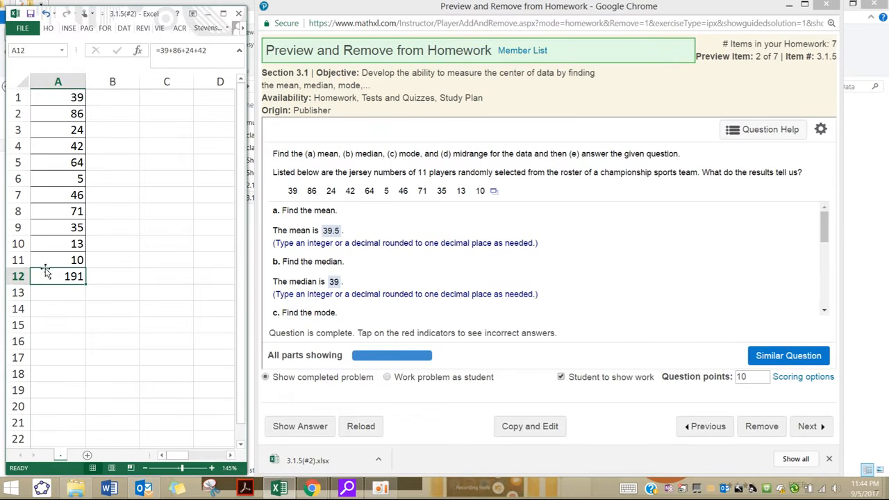
pyautogui.click(215, 50)
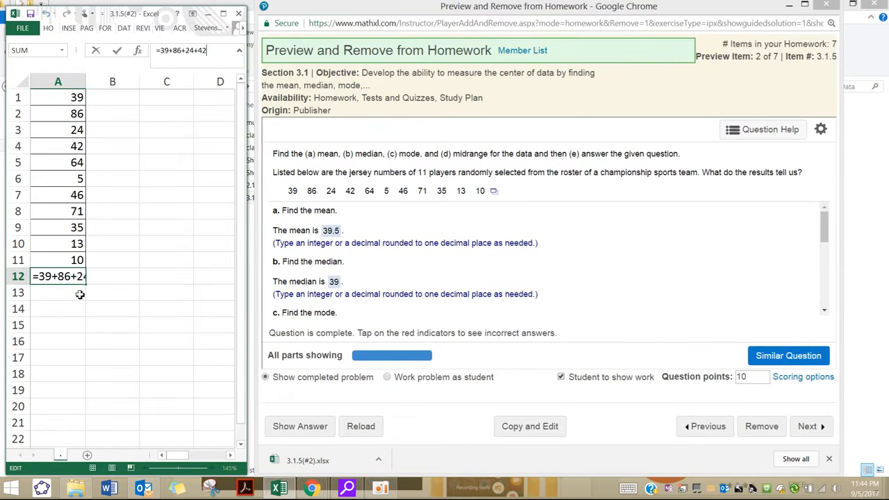
pyautogui.click(66, 319)
# Step: Replace the formula in cell A12 with a SUM of the range A1:A11
pyautogui.click(59, 277)
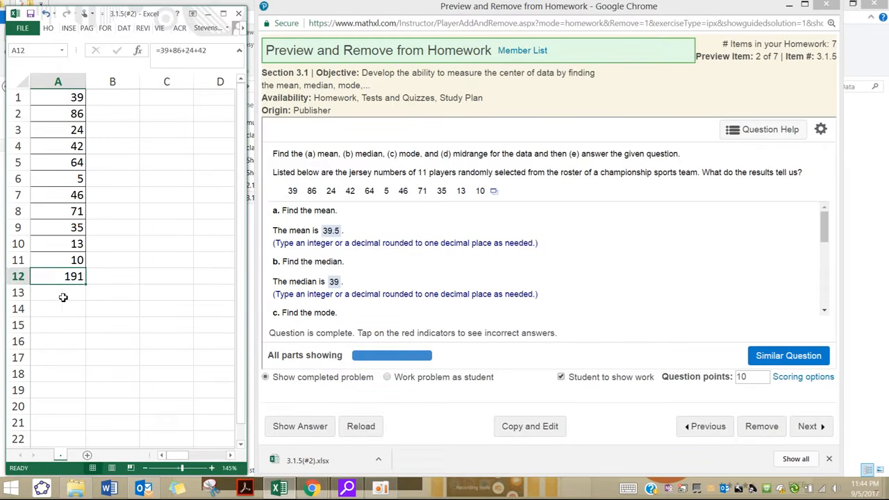
pyautogui.write('=')
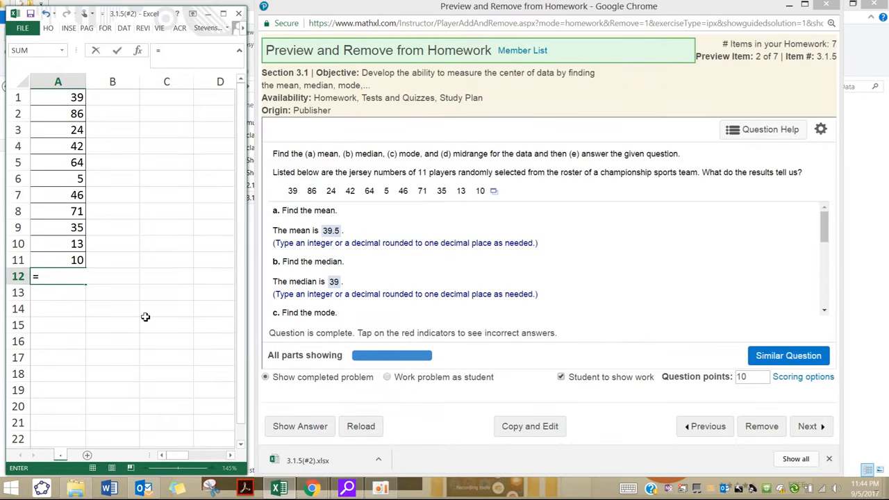
pyautogui.write('su')
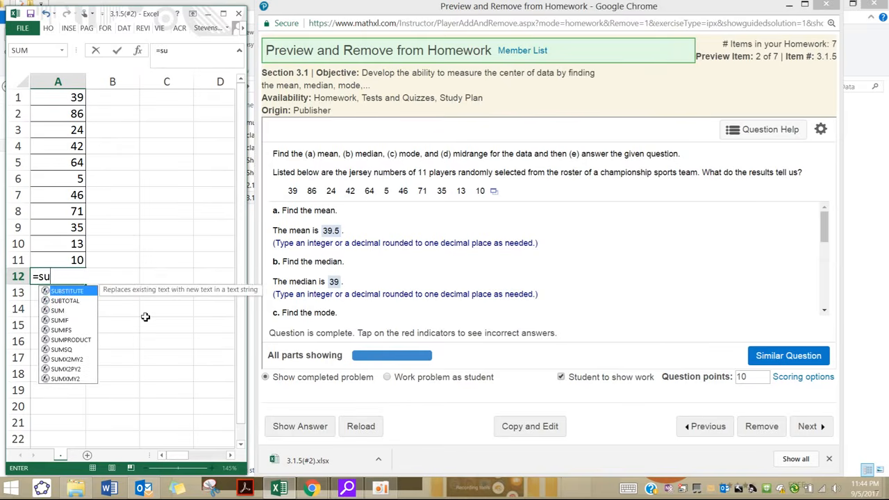
pyautogui.write('m(')
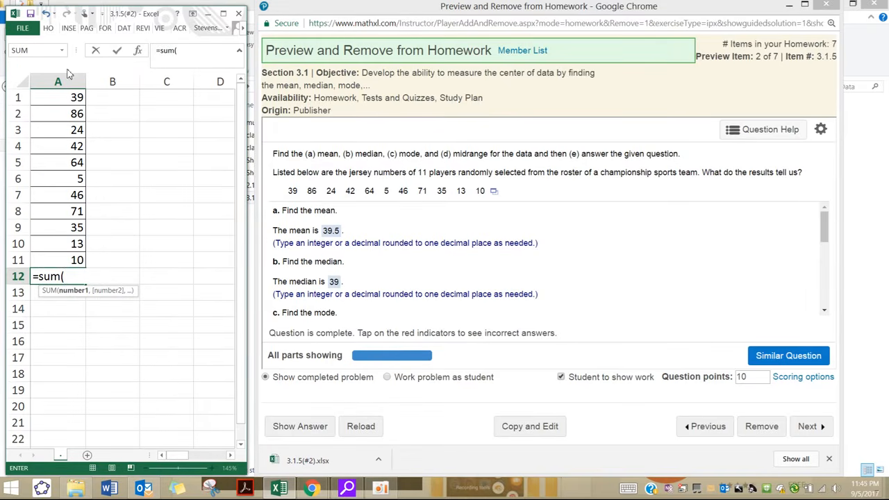
pyautogui.moveTo(72, 97); pyautogui.dragTo(70, 261)
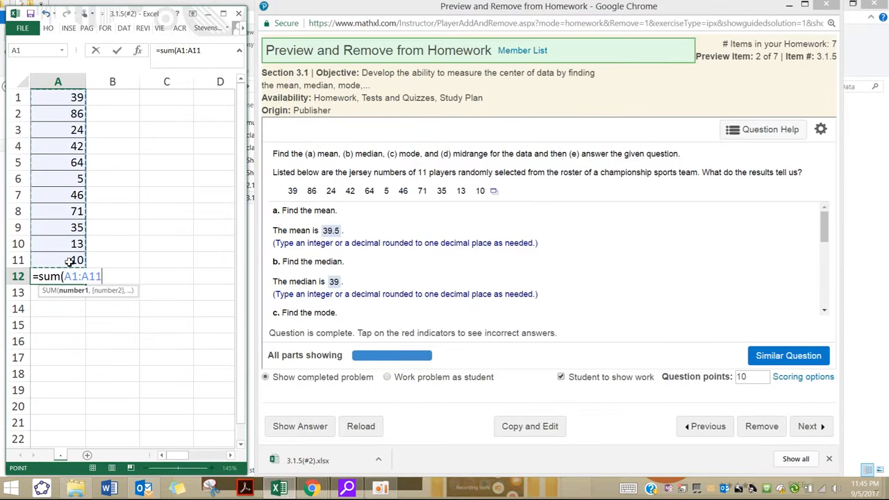
pyautogui.press('Return')
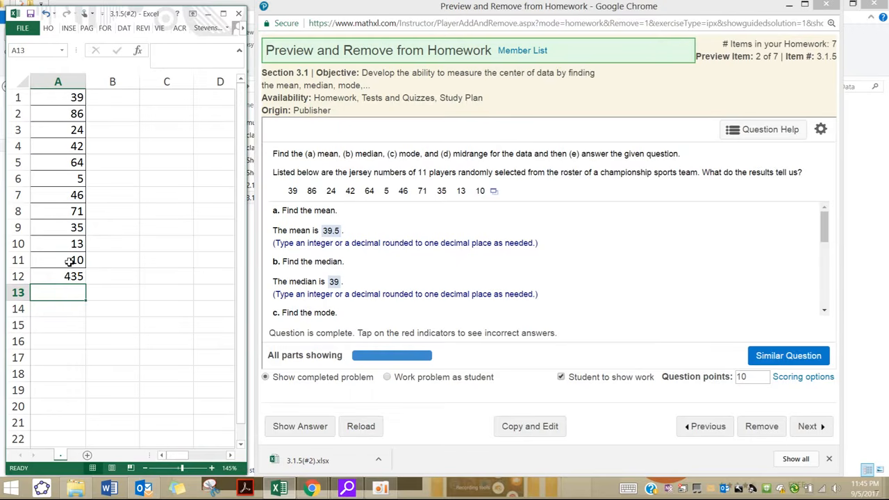
# Step: Enter a COUNT formula in cell A13 for the data values in A1:A11
pyautogui.write('cou')
pyautogui.press('BackSpace')
pyautogui.press('BackSpace')
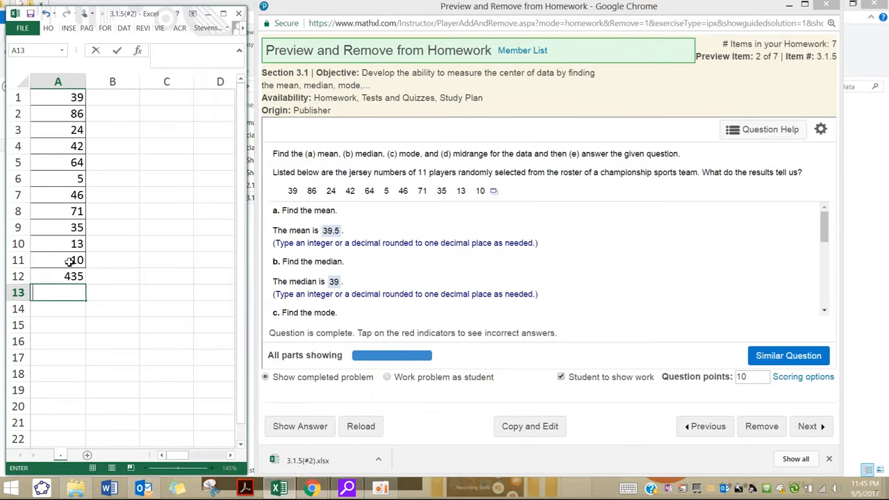
pyautogui.write('=count')
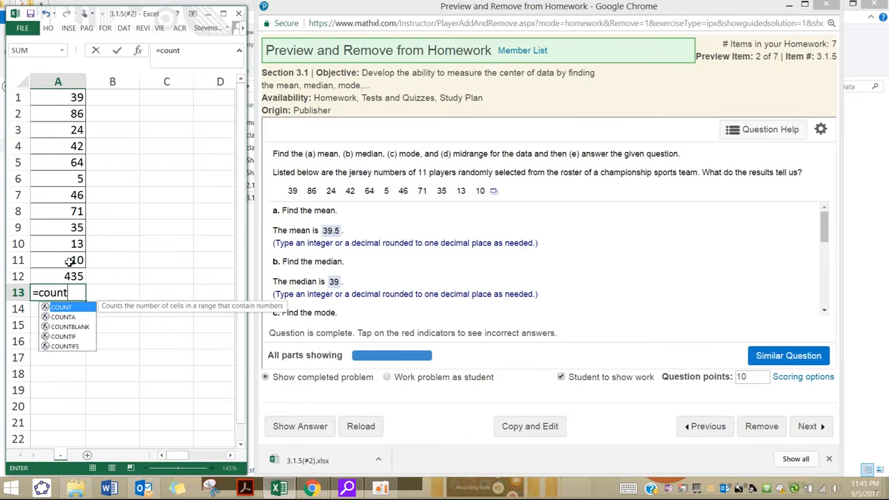
pyautogui.write('(')
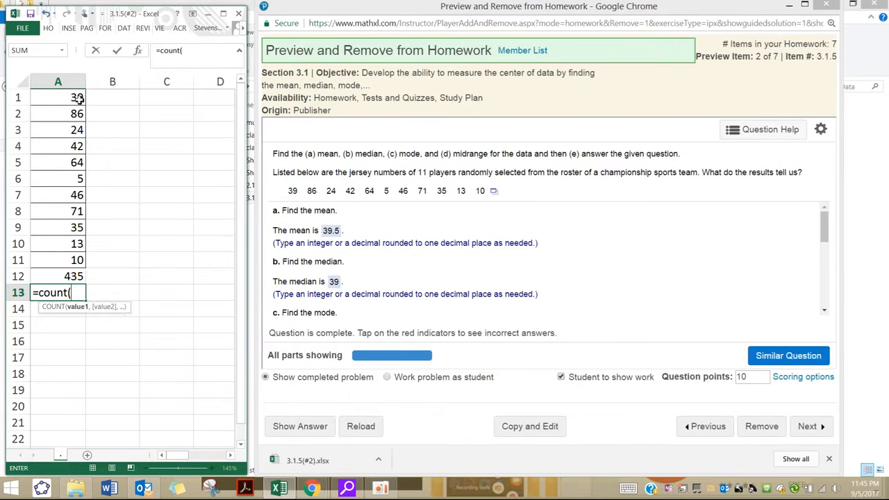
pyautogui.moveTo(76, 97); pyautogui.dragTo(88, 275)
pyautogui.press('Return')
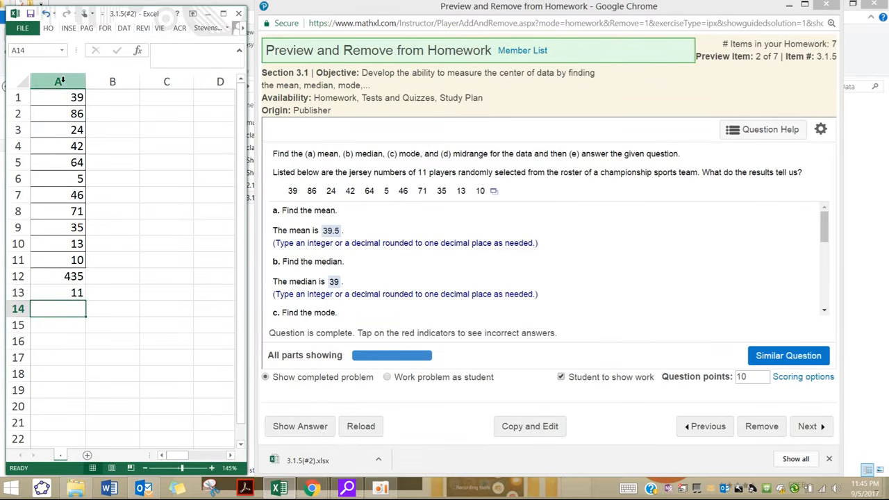
# Step: Insert a new blank column before data column A
pyautogui.click(60, 99)
pyautogui.click(57, 83)
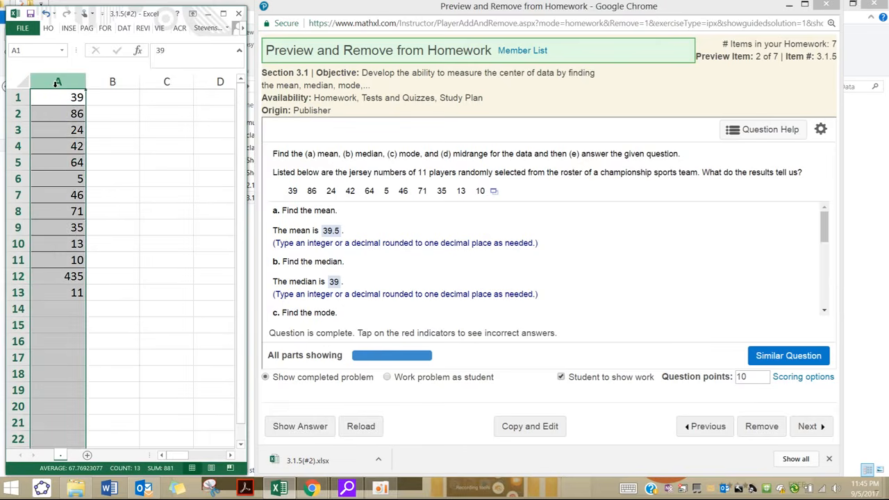
pyautogui.rightClick(55, 84)
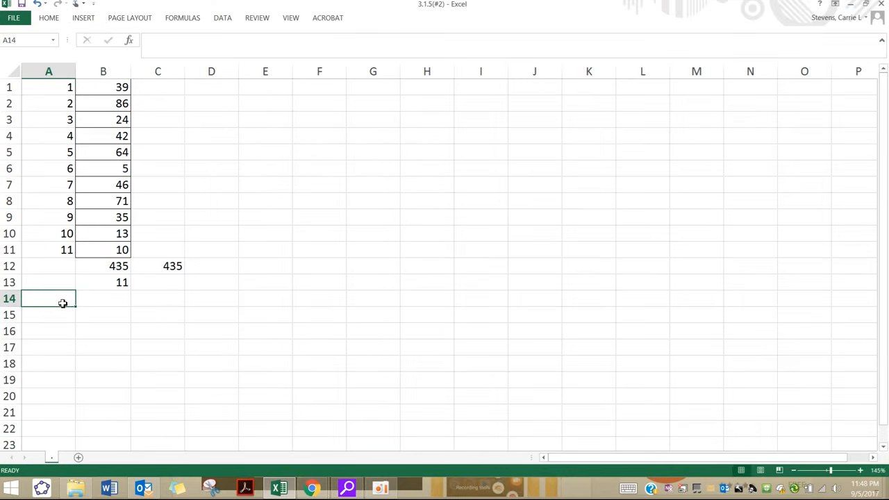
# Step: Label cell A14 "Mean:" and calculate the mean in B14 with the formula =B12/B13
pyautogui.write('Mean')
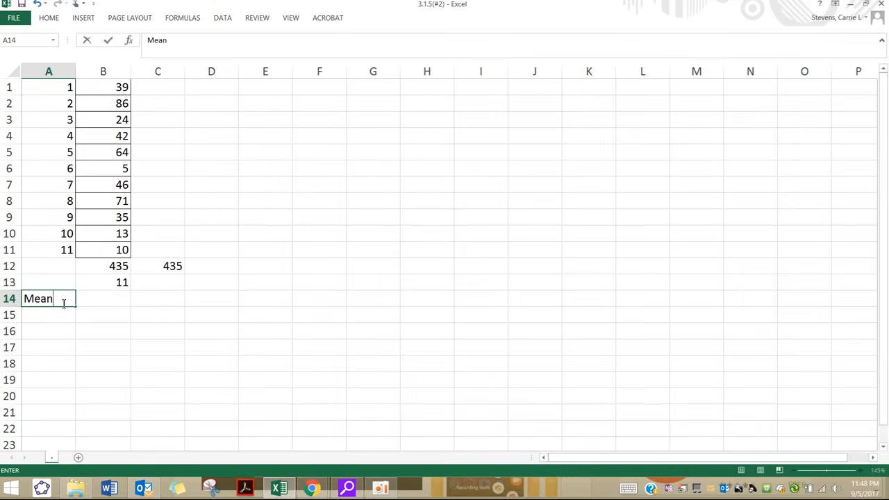
pyautogui.write(':')
pyautogui.press('Tab')
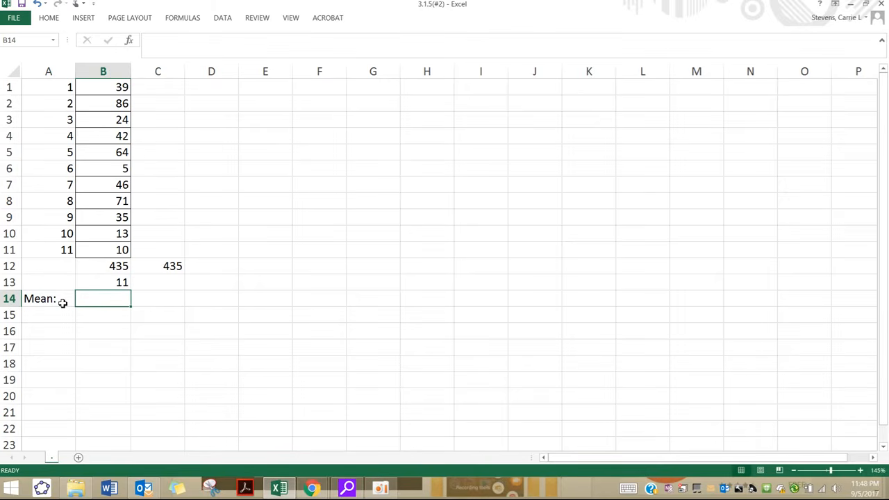
pyautogui.write('=')
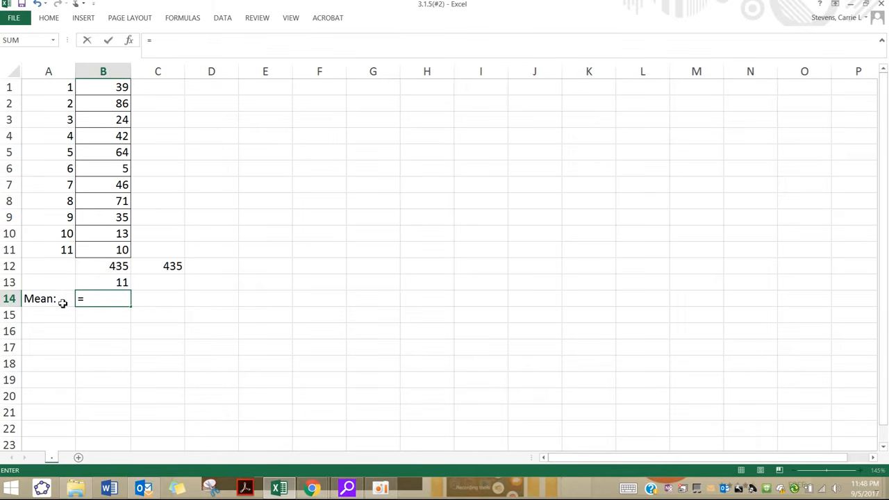
pyautogui.click(94, 270)
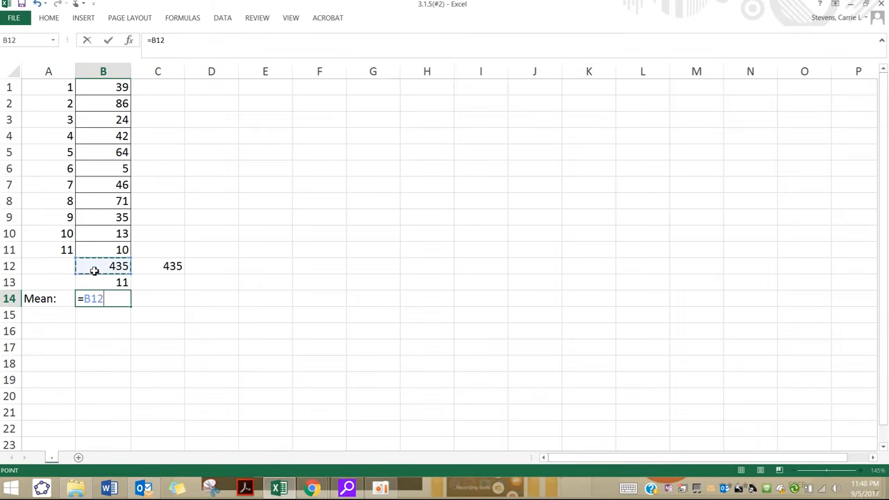
pyautogui.write('/')
pyautogui.click(92, 281)
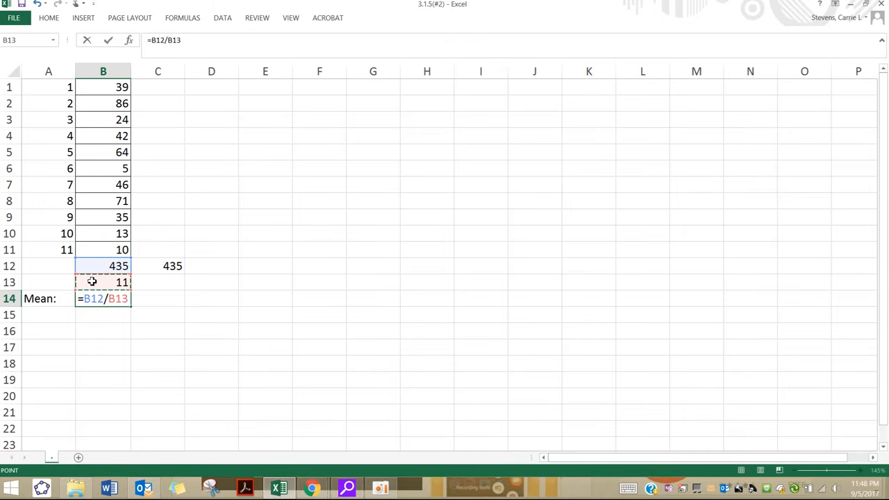
pyautogui.press('Return')
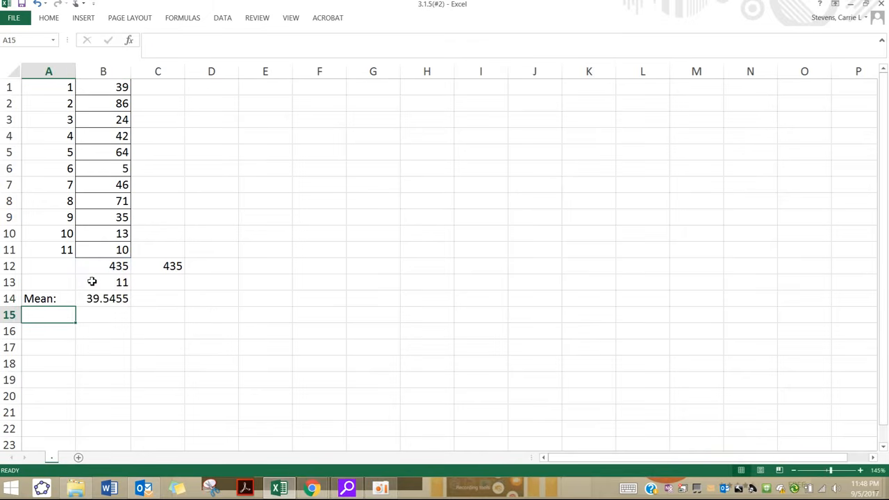
# Step: Calculate the mean directly from numbers in cell C14 with the formula =435/11
pyautogui.click(143, 304)
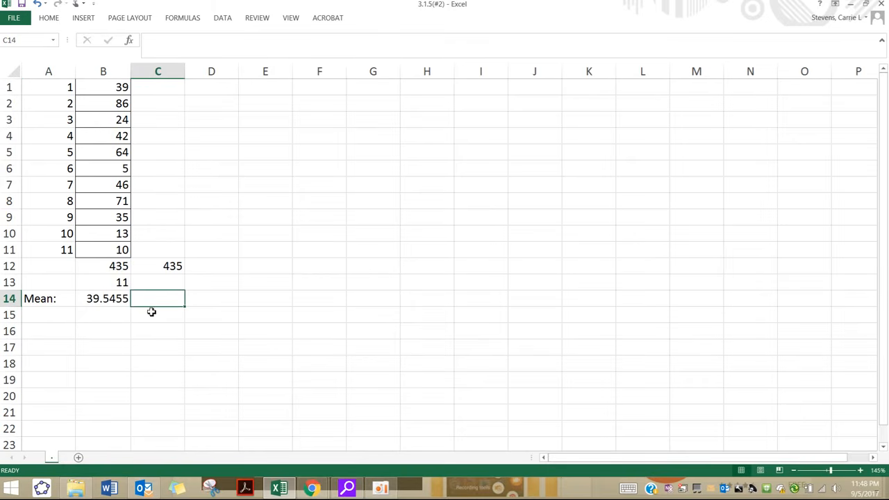
pyautogui.write('=435/')
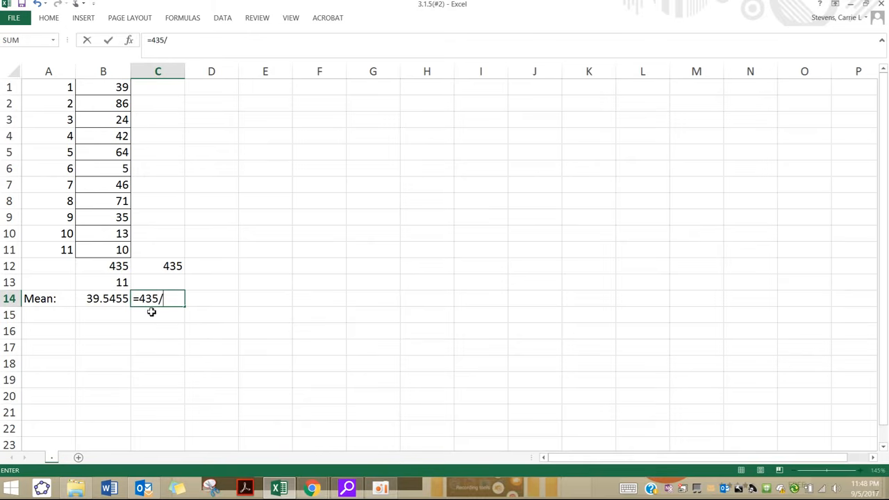
pyautogui.write('d11')
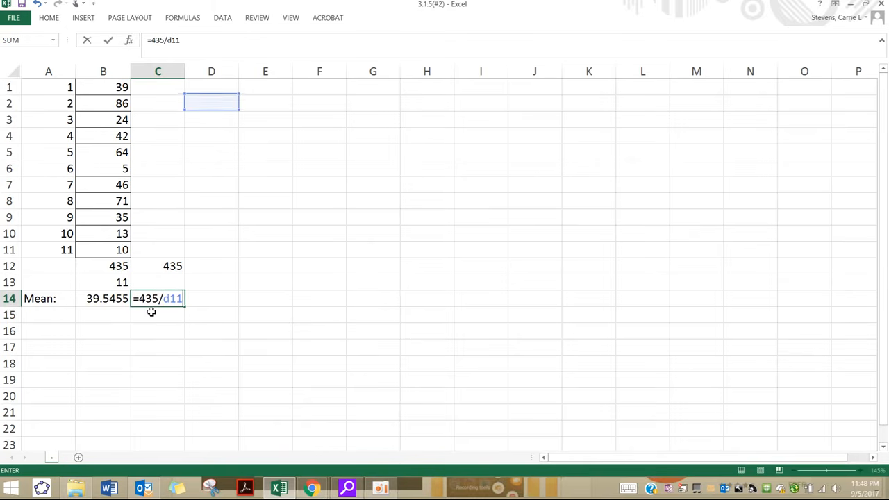
pyautogui.press('BackSpace')
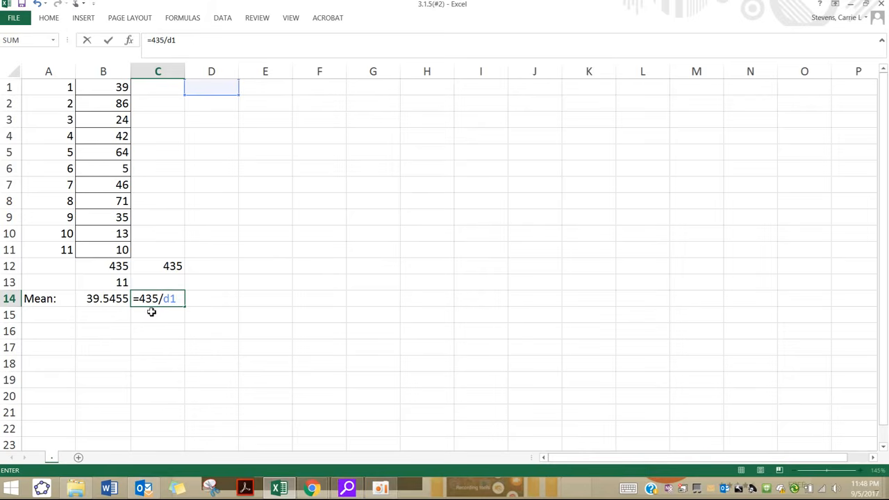
pyautogui.press('BackSpace')
pyautogui.press('BackSpace')
pyautogui.write('11')
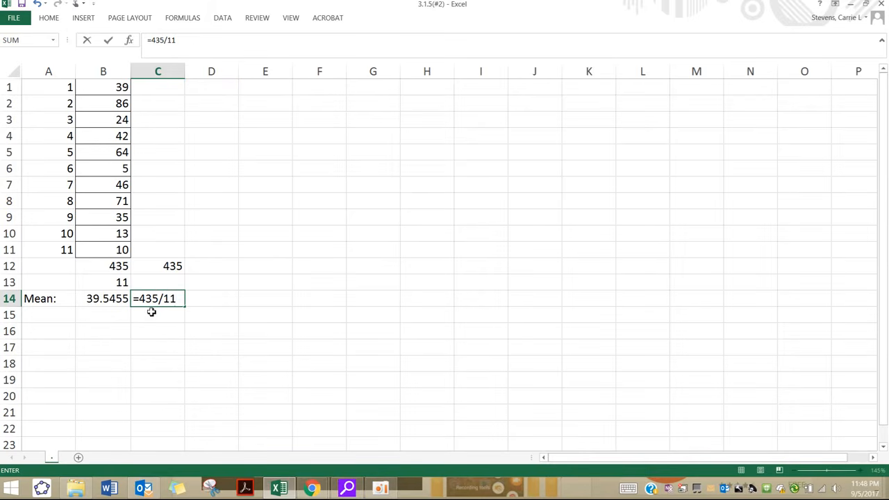
pyautogui.press('Return')
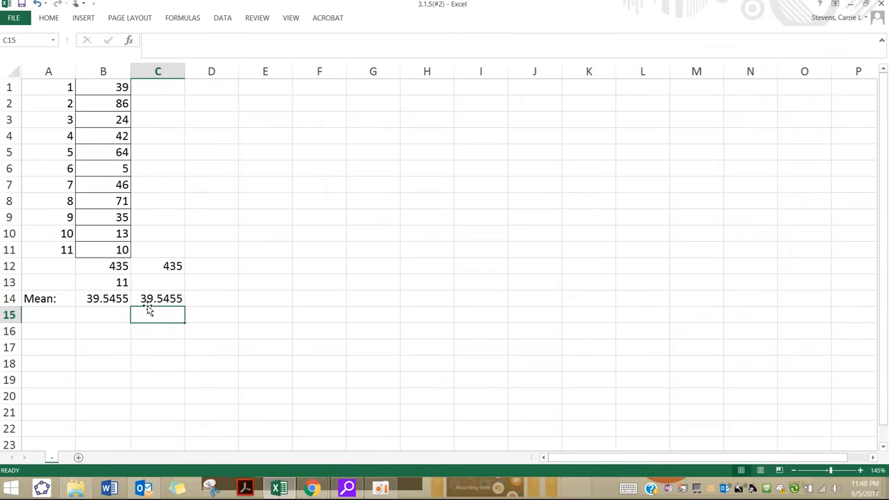
# Step: Calculate the mean of the data in cell D14 with the formula =AVERAGE(B1:B11)
pyautogui.click(200, 300)
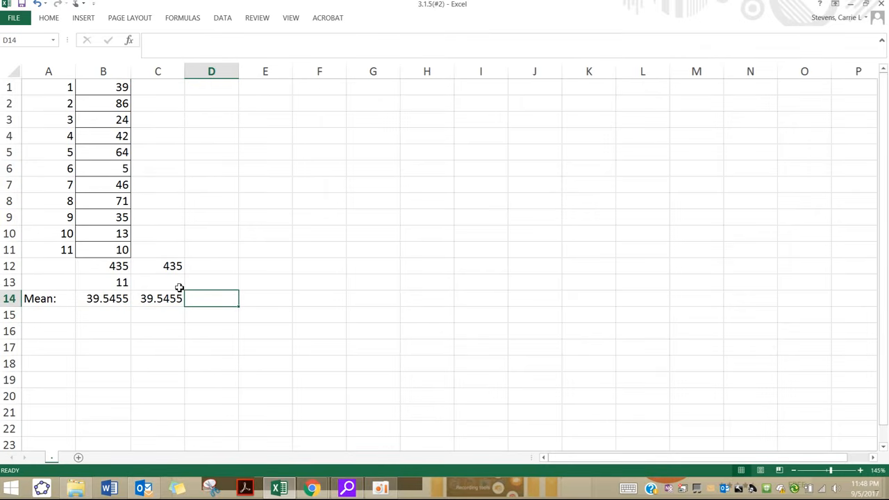
pyautogui.write('=m')
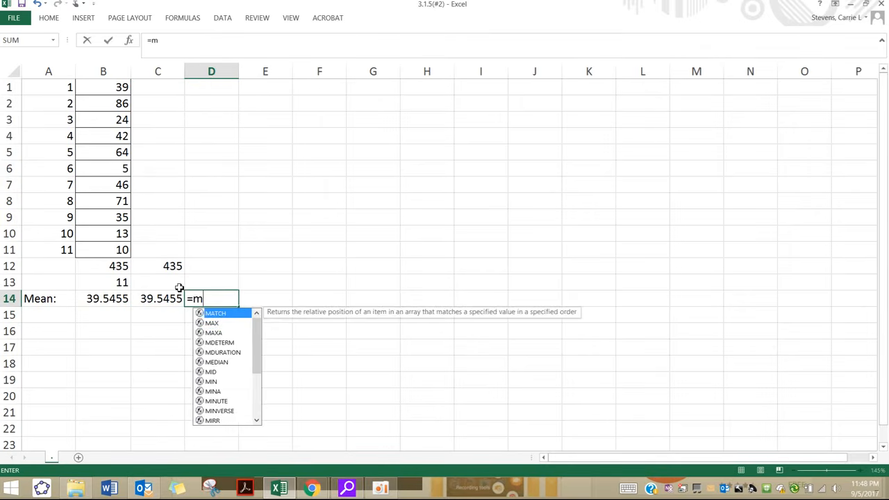
pyautogui.press('BackSpace')
pyautogui.write('averg')
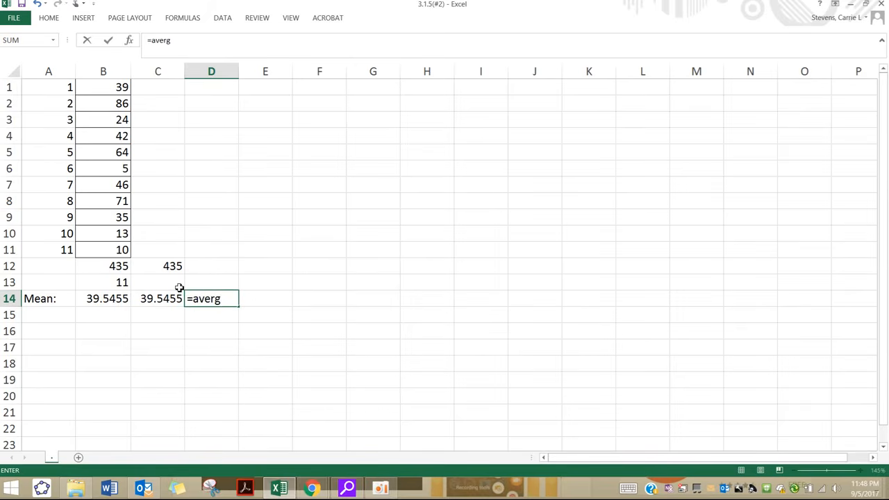
pyautogui.press('BackSpace')
pyautogui.write('age(')
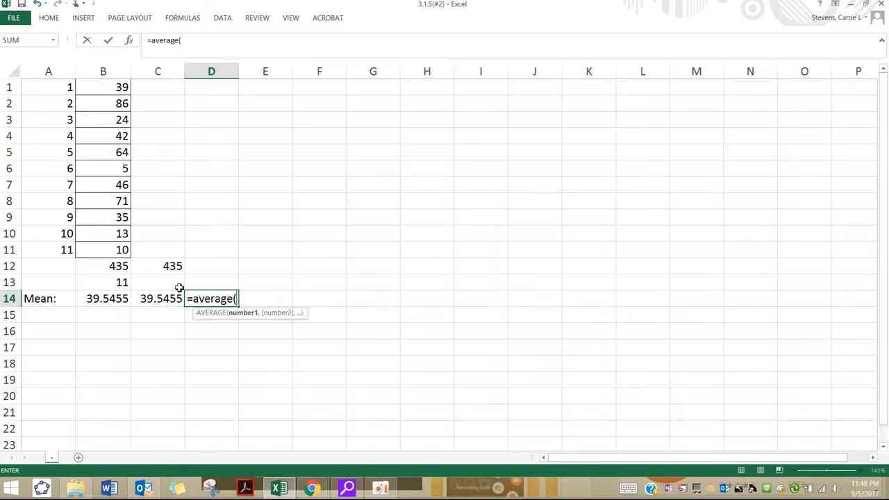
pyautogui.moveTo(102, 85); pyautogui.dragTo(118, 251)
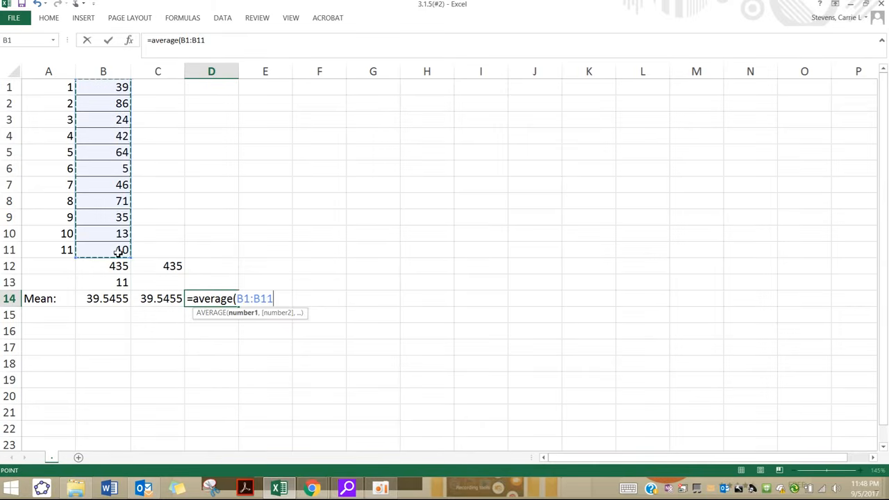
pyautogui.press('Return')
pyautogui.click(215, 300)
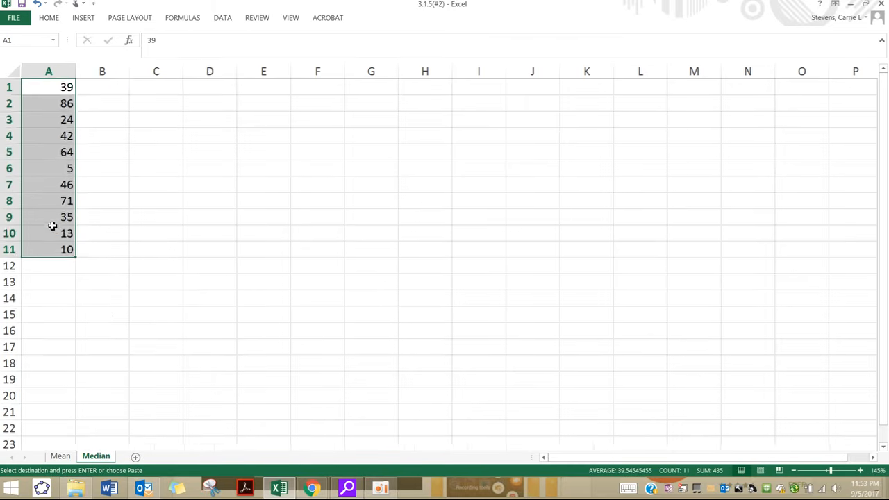
pyautogui.scroll(2, 76, 258)
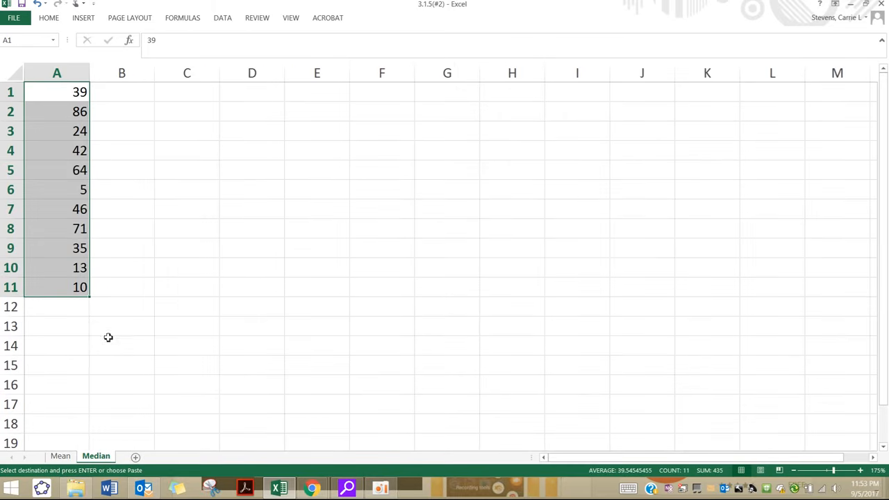
# Step: On the Median sheet, sort the data in column A from smallest to largest and shift the values into column B
pyautogui.click(62, 74)
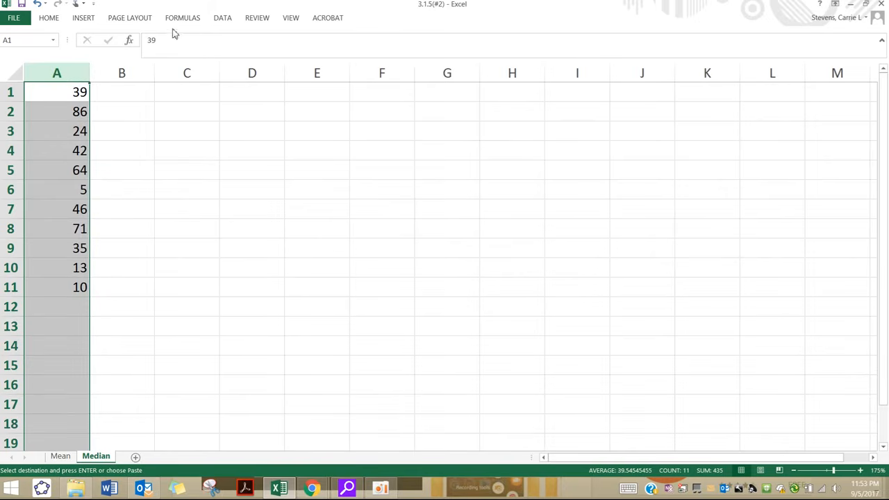
pyautogui.click(221, 18)
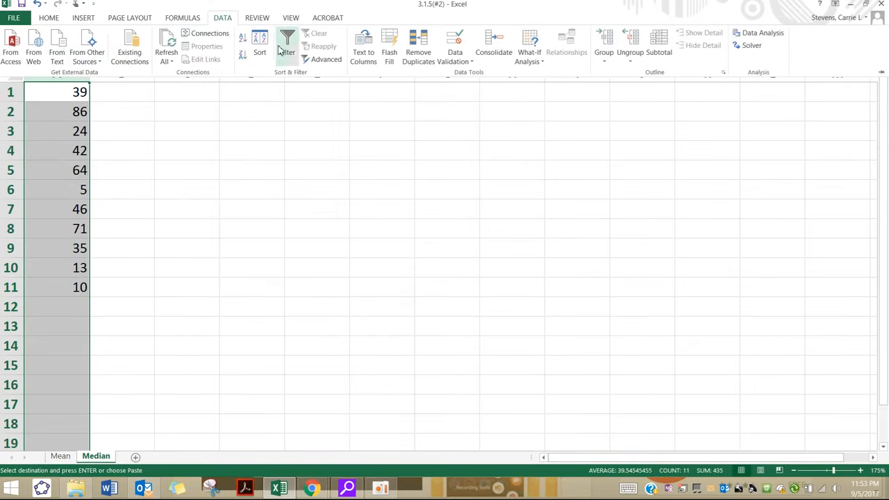
pyautogui.click(243, 42)
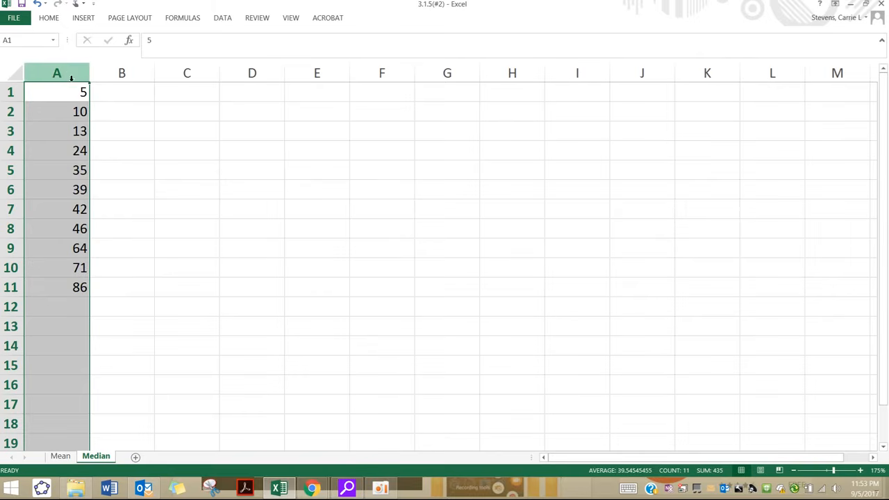
pyautogui.moveTo(79, 91); pyautogui.dragTo(118, 295)
# Step: Number the sorted values from 1 to 11 in cells A1:A11, extending the series from 1, 2, 3
pyautogui.click(52, 90)
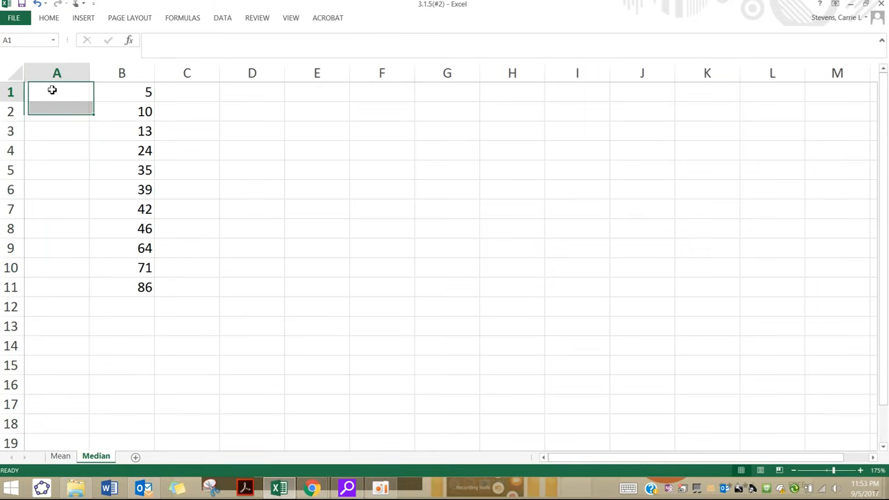
pyautogui.write('1')
pyautogui.press('Return')
pyautogui.write('2')
pyautogui.press('Return')
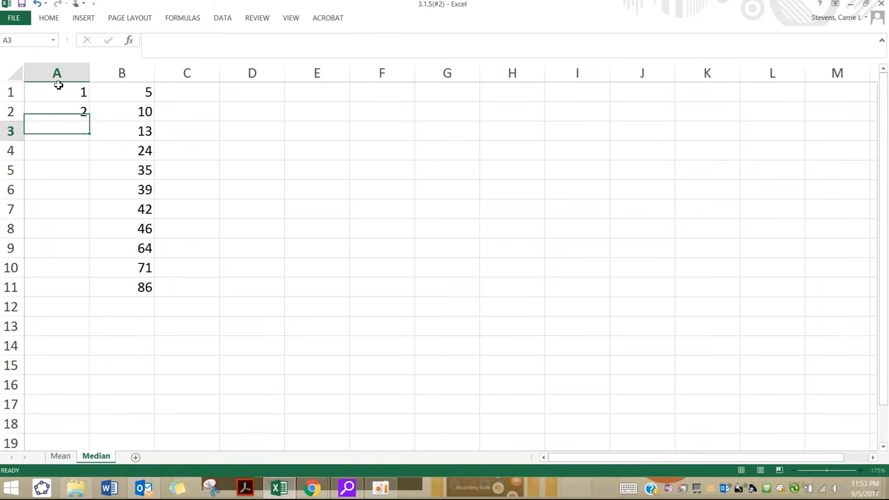
pyautogui.press('Return')
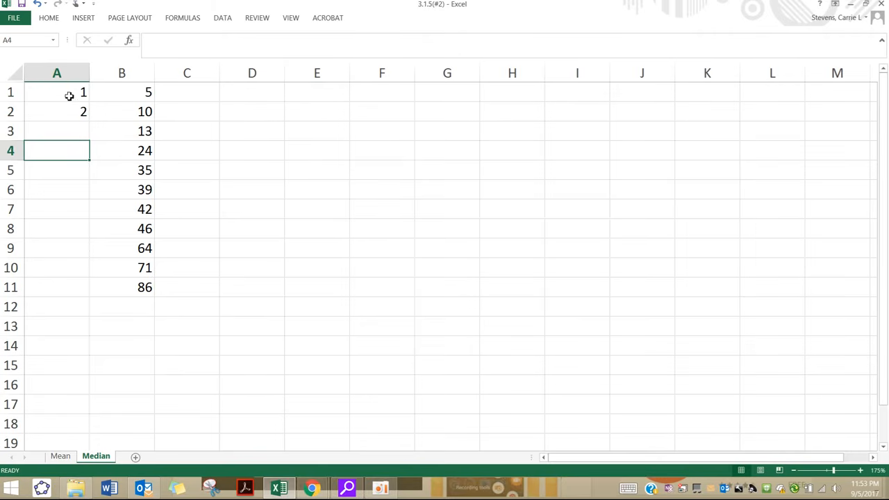
pyautogui.click(72, 134)
pyautogui.write('3')
pyautogui.press('Return')
pyautogui.moveTo(82, 97); pyautogui.dragTo(83, 134)
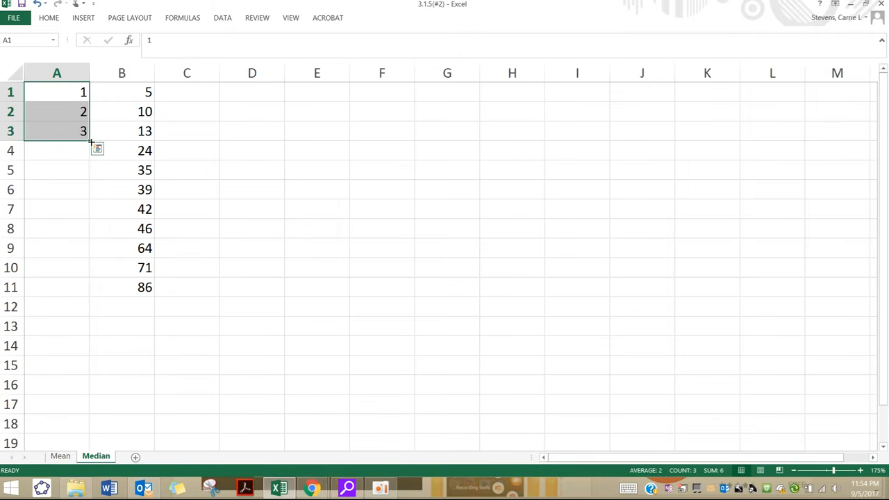
pyautogui.moveTo(90, 141); pyautogui.dragTo(83, 312)
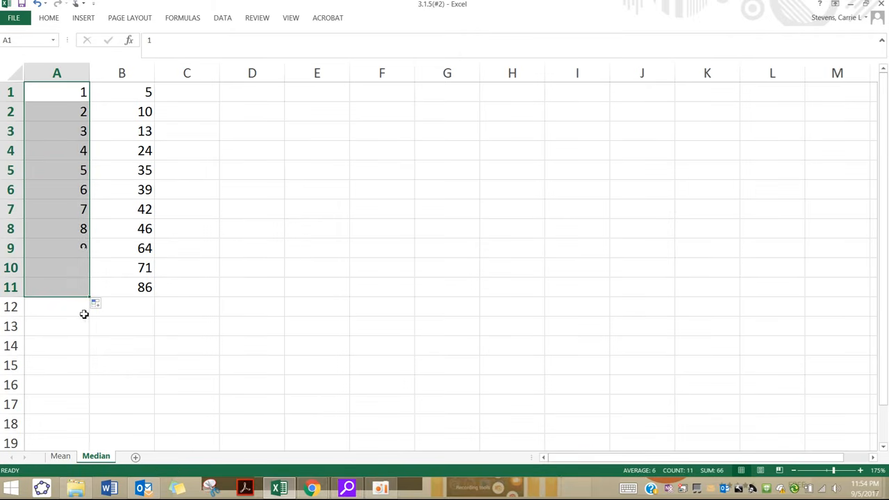
# Step: Fill cells A1:B5, the five smallest values and their numbers, with light blue
pyautogui.click(139, 249)
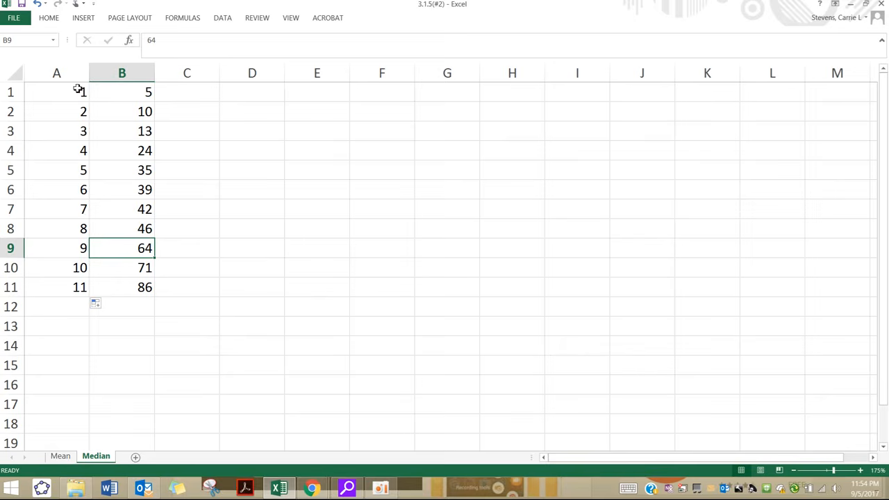
pyautogui.moveTo(77, 87); pyautogui.dragTo(126, 173)
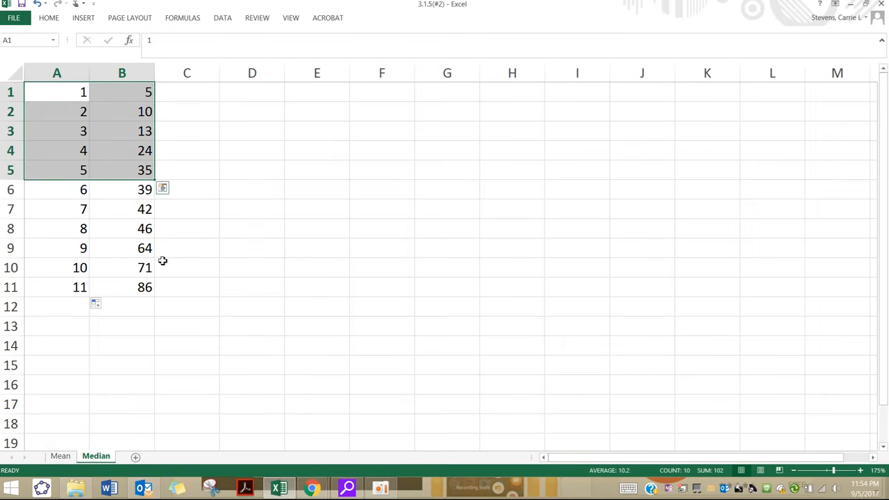
pyautogui.click(50, 17)
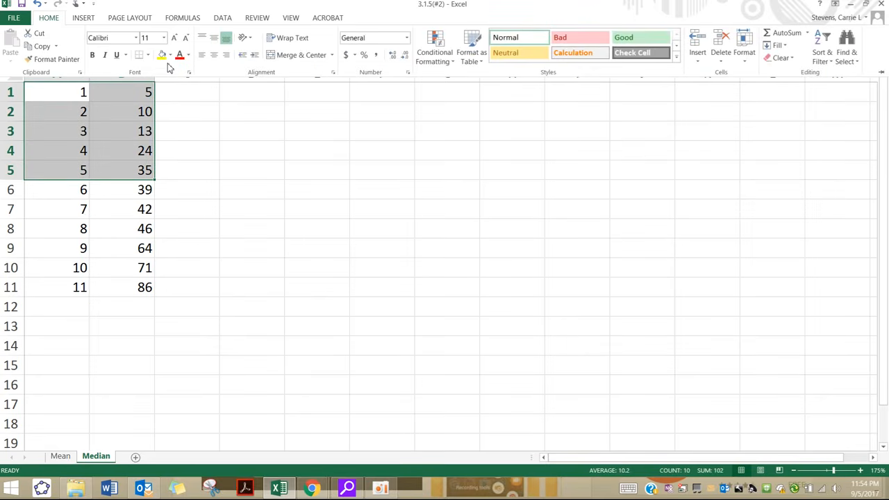
pyautogui.click(170, 55)
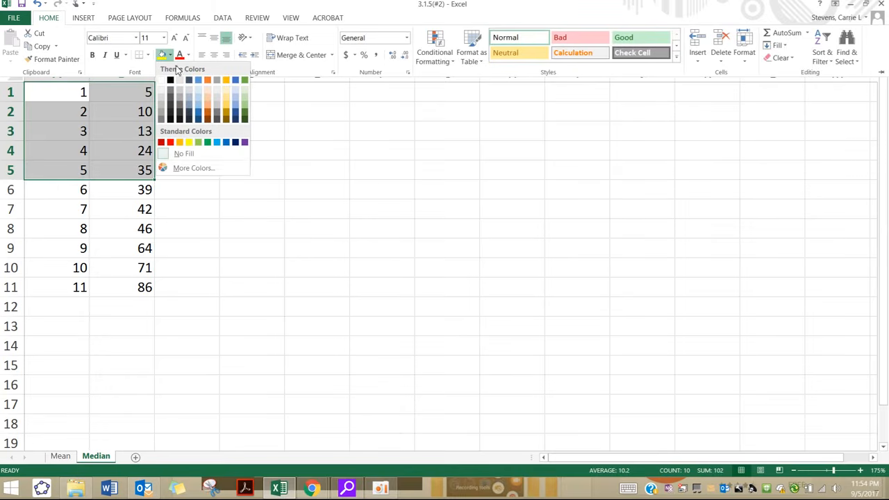
pyautogui.click(200, 95)
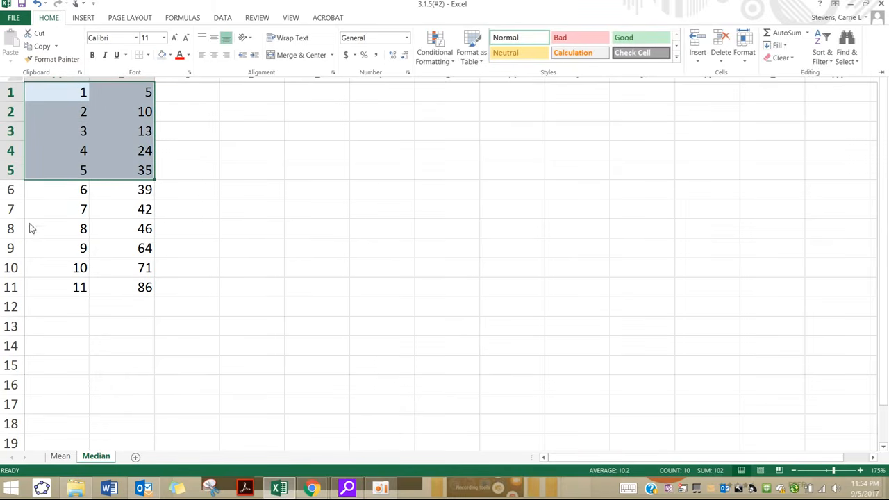
# Step: Renumber column A upward from A11 to A7 as 1 to 5 and clear cell A6
pyautogui.click(119, 297)
pyautogui.click(115, 292)
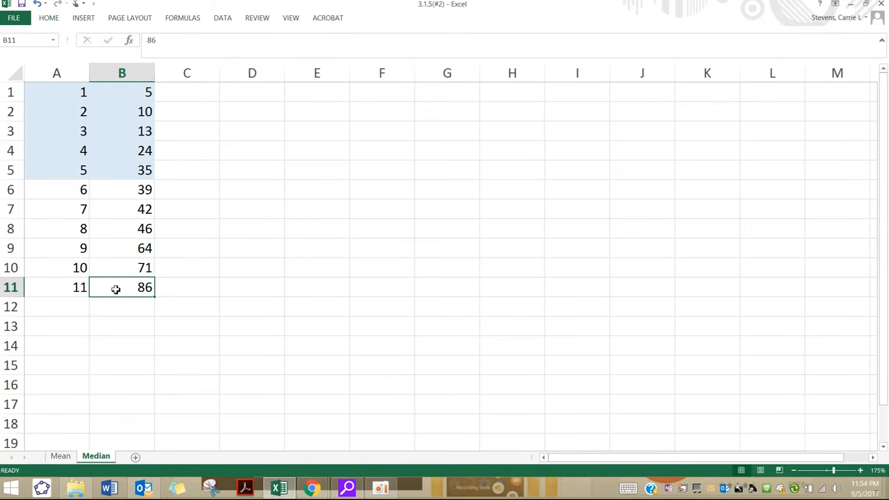
pyautogui.click(79, 289)
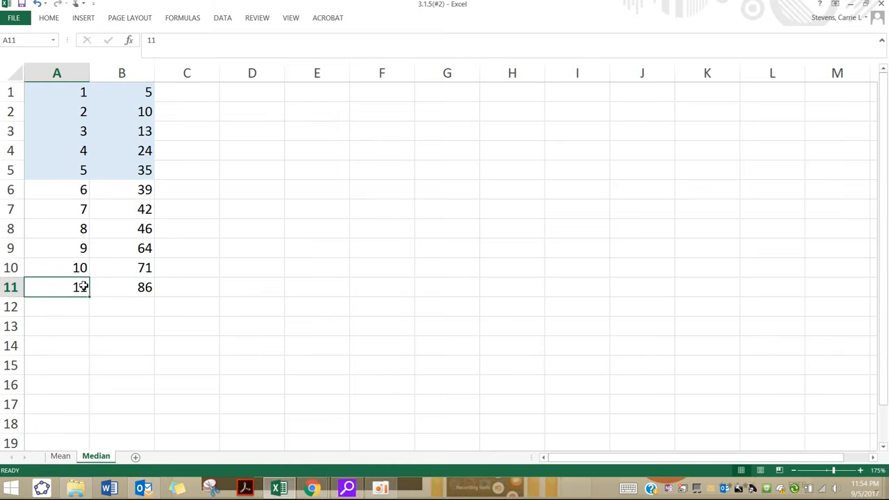
pyautogui.write('1')
pyautogui.press('Up')
pyautogui.write('2')
pyautogui.press('Up')
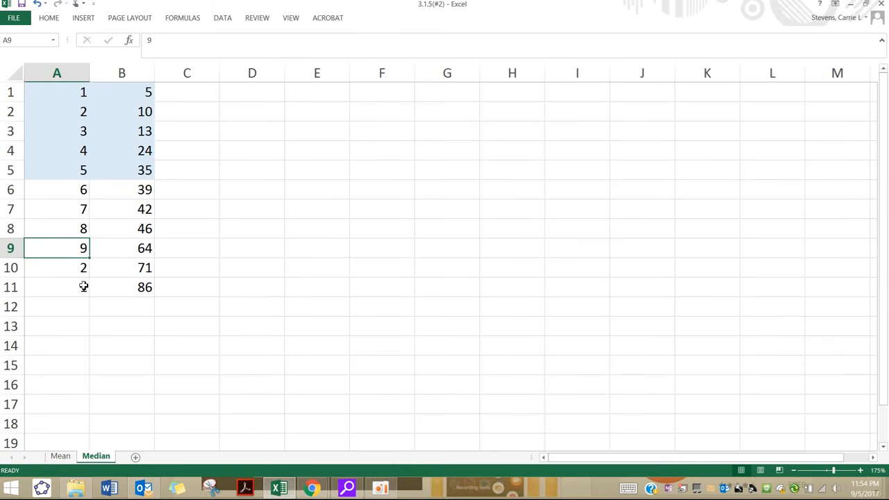
pyautogui.write('3')
pyautogui.press('Up')
pyautogui.write('4')
pyautogui.press('Up')
pyautogui.write('5')
pyautogui.press('Up')
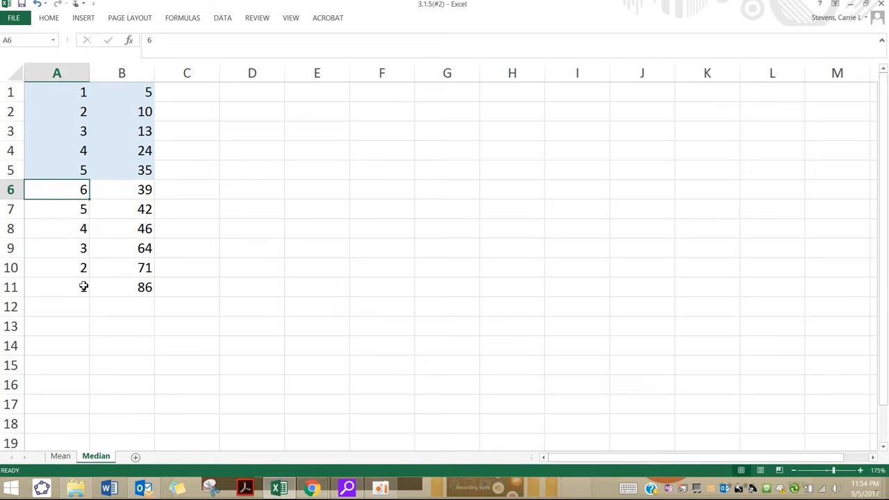
pyautogui.press('BackSpace')
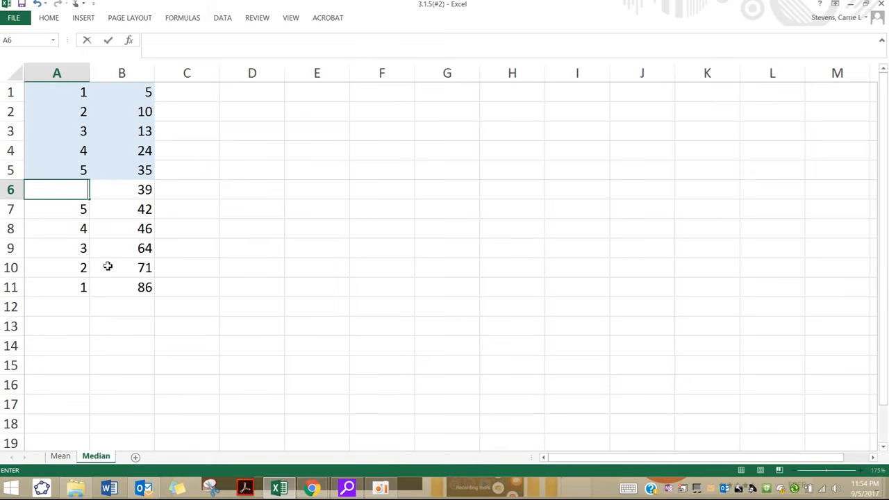
pyautogui.click(107, 266)
# Step: Fill cells A7:B11, the five largest values and their numbers, with the same light blue
pyautogui.click(107, 192)
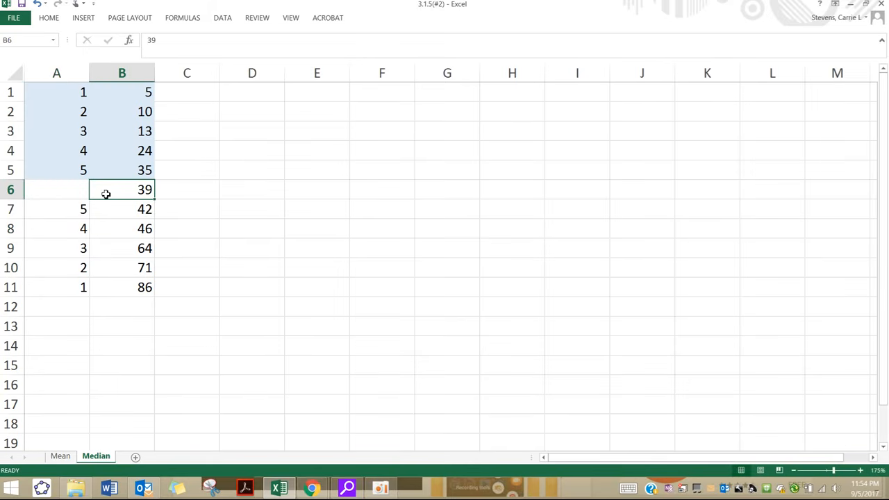
pyautogui.click(44, 19)
pyautogui.moveTo(74, 213); pyautogui.dragTo(127, 291)
pyautogui.click(54, 19)
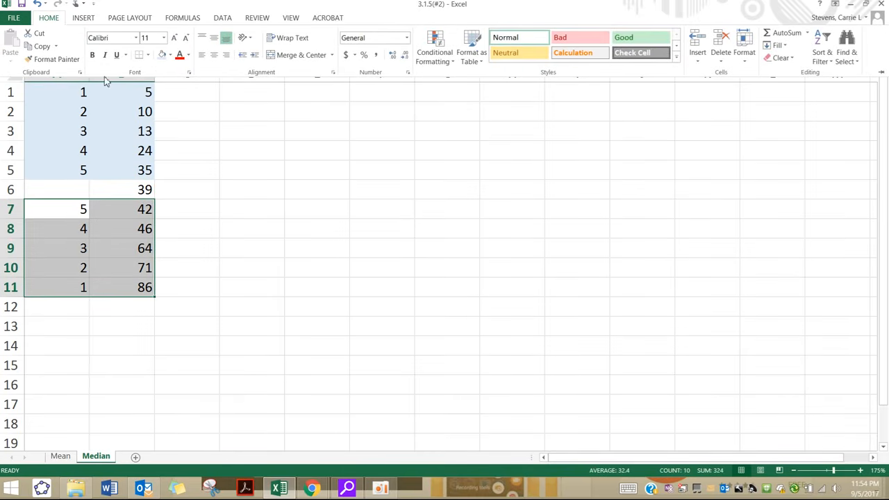
pyautogui.click(117, 187)
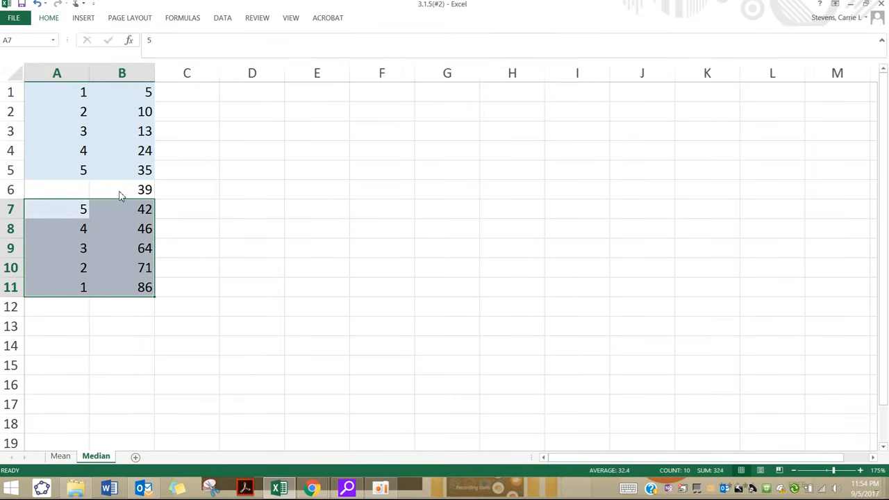
# Step: Highlight the middle value in cell B6 with a yellow fill
pyautogui.click(120, 191)
pyautogui.click(46, 18)
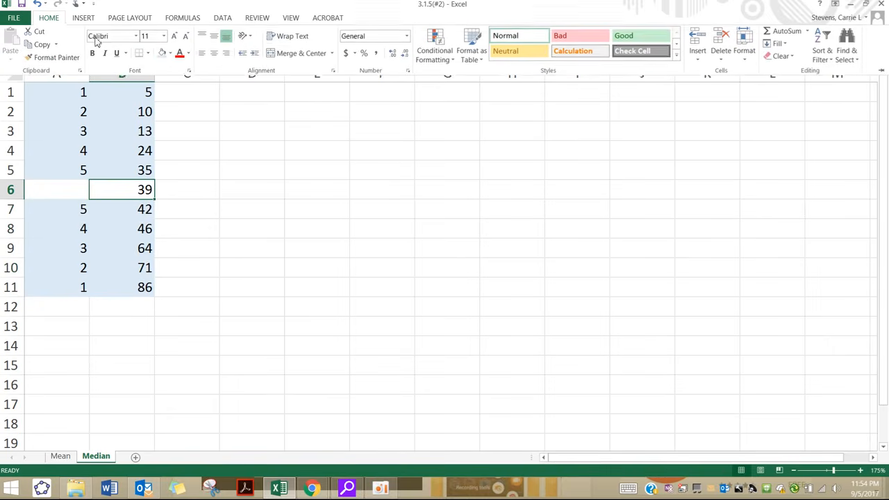
pyautogui.click(169, 55)
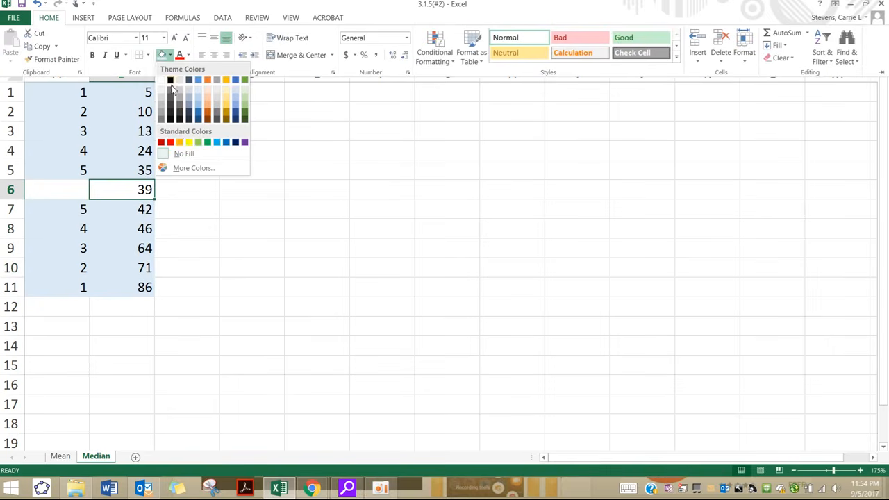
pyautogui.click(187, 143)
pyautogui.click(195, 332)
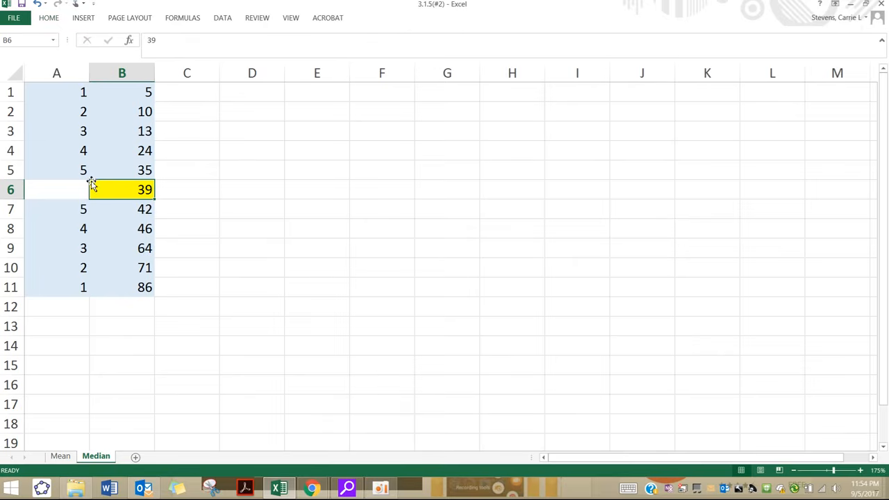
# Step: Label cell A6 "Median" beside the highlighted middle value
pyautogui.click(70, 189)
pyautogui.write('Median')
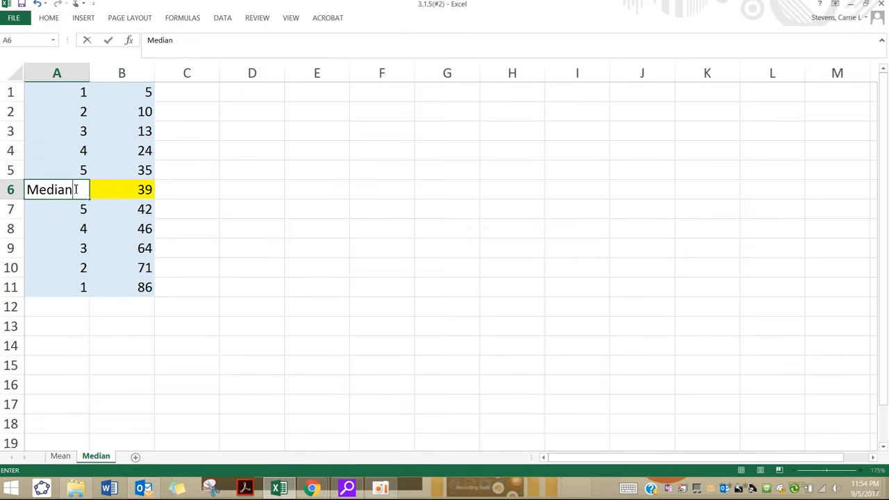
pyautogui.press('Return')
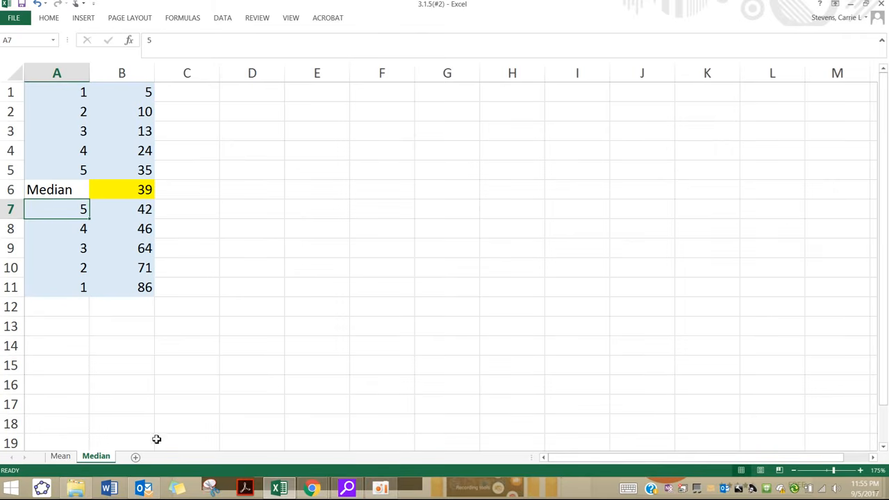
# Step: Add 92 as a twelfth value in cell B12 below the sorted list
pyautogui.click(128, 310)
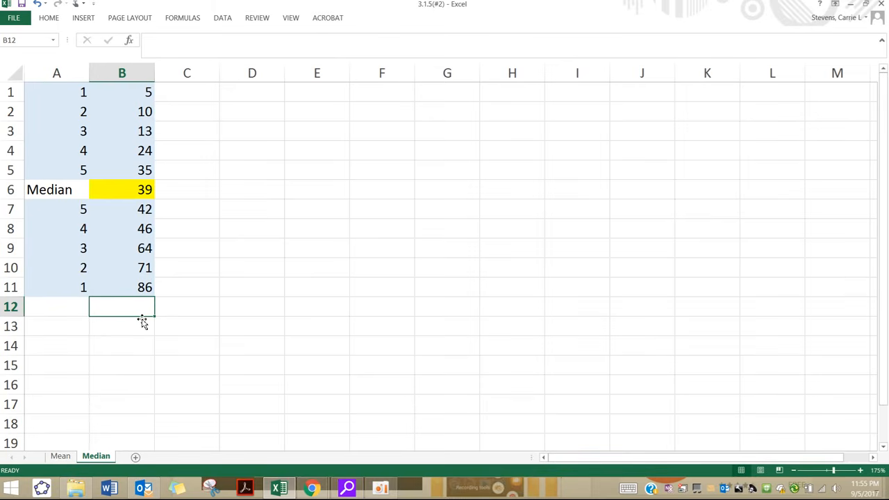
pyautogui.write('92')
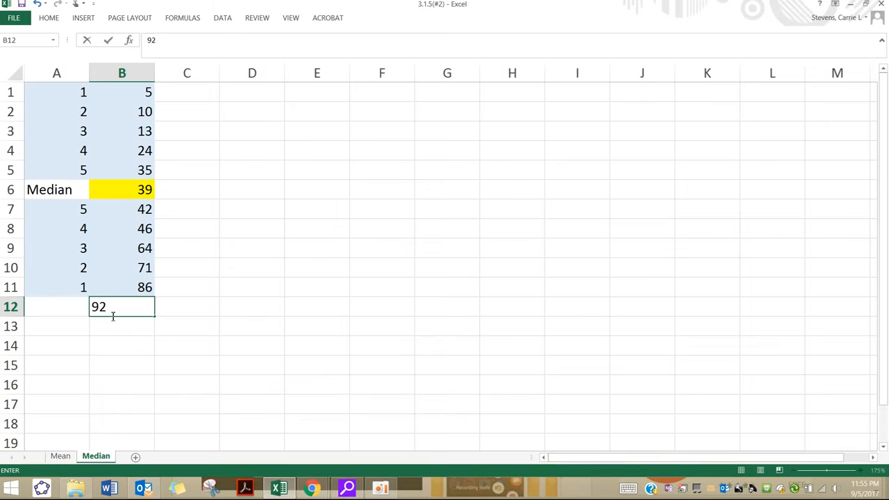
pyautogui.click(70, 306)
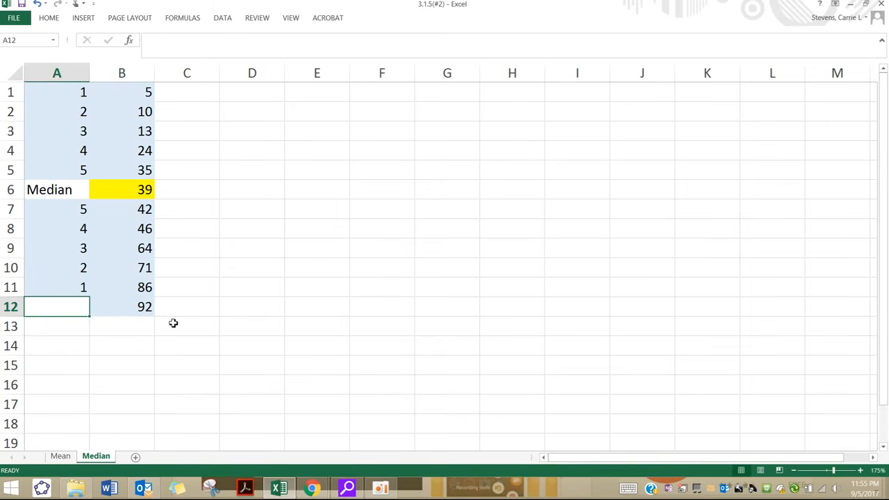
pyautogui.click(49, 191)
pyautogui.moveTo(38, 191); pyautogui.dragTo(126, 191)
pyautogui.rightClick(112, 190)
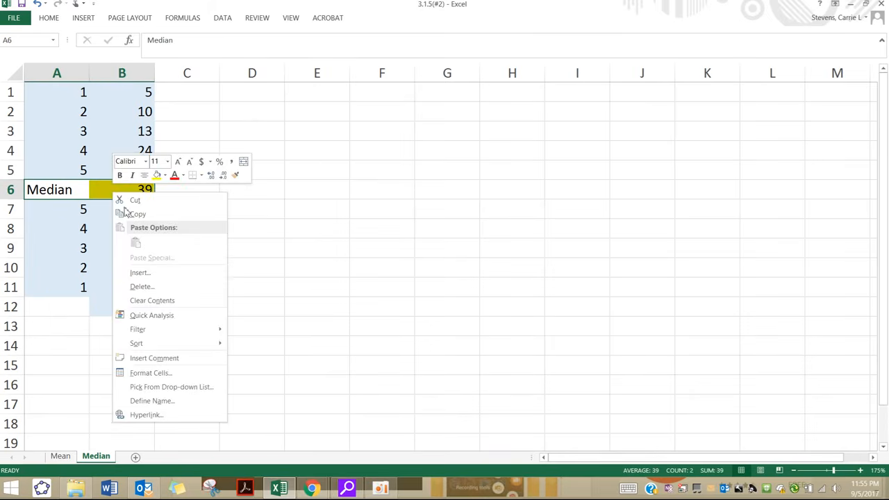
pyautogui.click(245, 288)
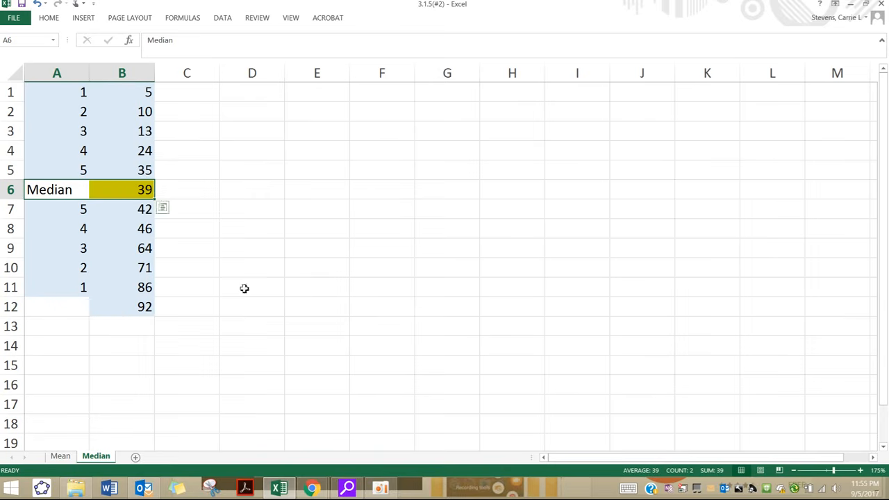
# Step: Undo the added value, the median label, the fills and the column A numbering, leaving only the sorted values in B1:B11
pyautogui.click(37, 4)
pyautogui.click(37, 4)
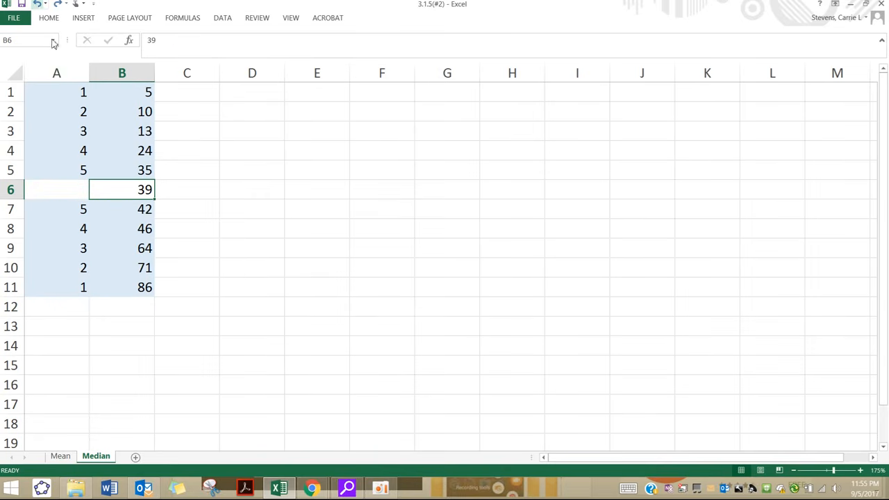
pyautogui.click(36, 4)
pyautogui.click(37, 4)
pyautogui.click(37, 5)
pyautogui.click(37, 4)
pyautogui.click(37, 5)
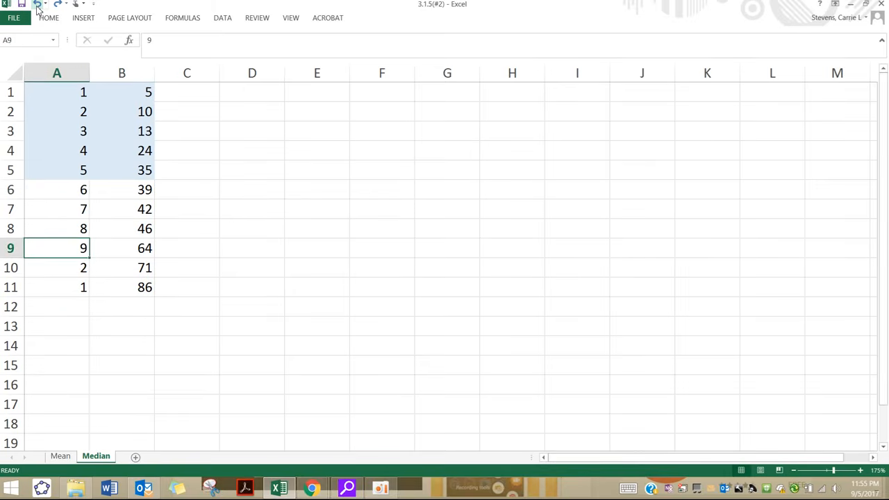
pyautogui.click(37, 4)
pyautogui.click(36, 4)
pyautogui.click(37, 4)
pyautogui.click(37, 4)
pyautogui.click(37, 4)
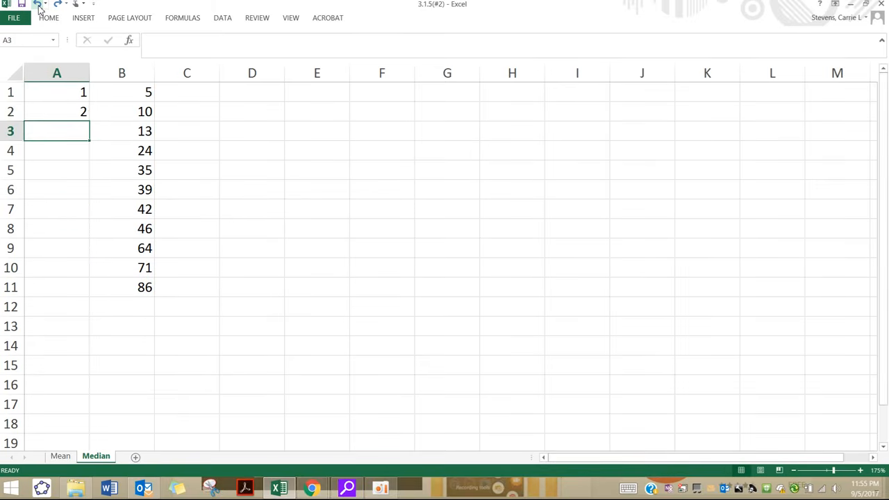
pyautogui.click(37, 4)
pyautogui.click(37, 4)
# Step: Add 91 as a twelfth value in cell B12 below the sorted list
pyautogui.click(129, 305)
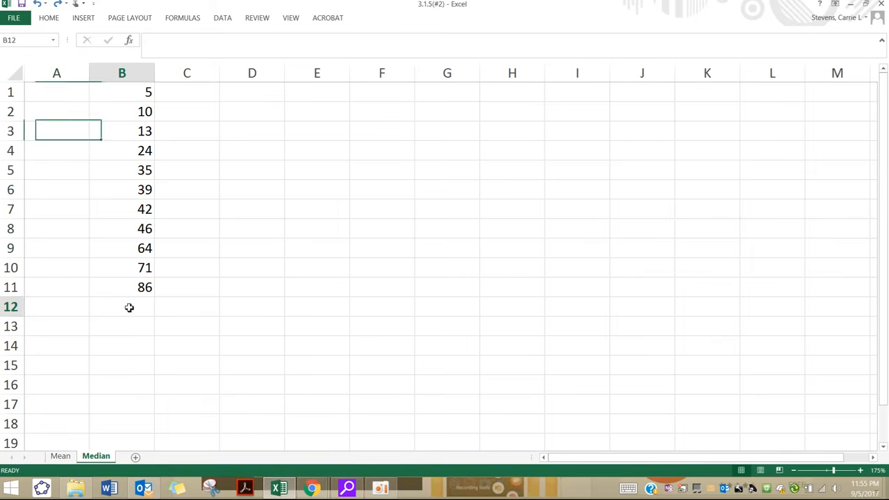
pyautogui.write('91')
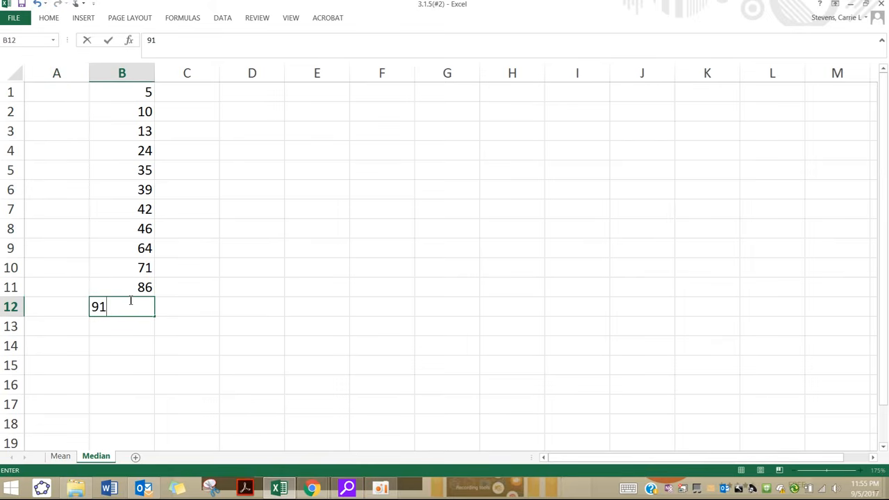
pyautogui.press('Return')
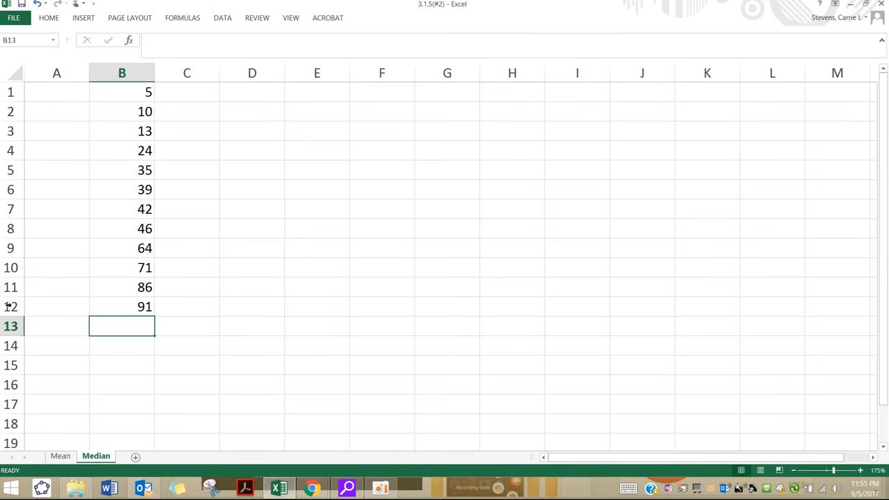
# Step: Try shifting the twelve values from B1:B12 down to B5:B16, and return them to B1:B12
pyautogui.click(59, 97)
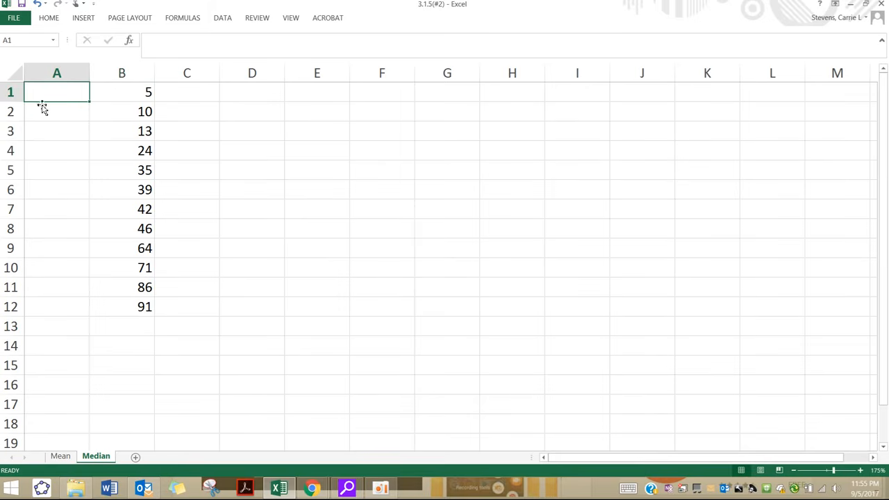
pyautogui.moveTo(115, 98); pyautogui.dragTo(155, 388)
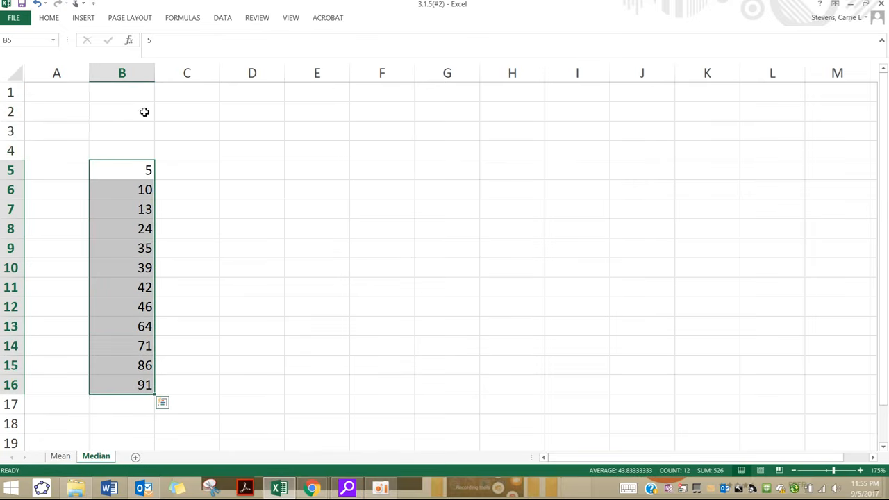
pyautogui.click(12, 169)
pyautogui.click(40, 172)
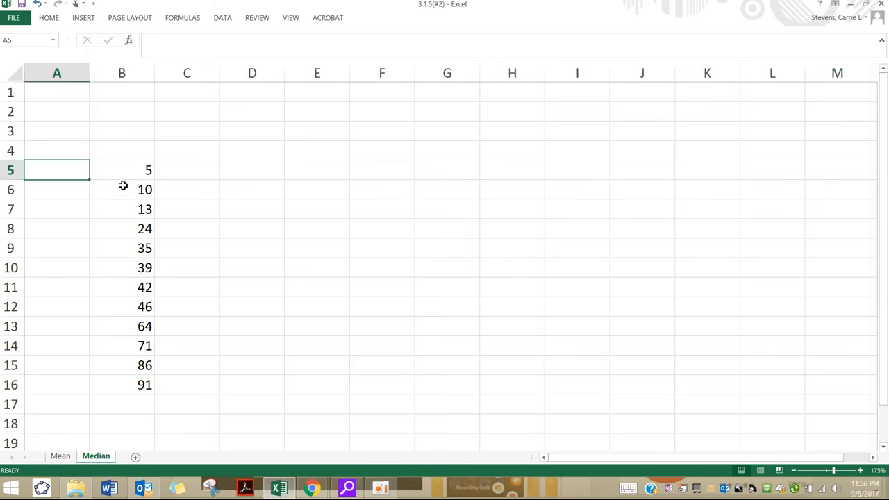
pyautogui.moveTo(129, 170); pyautogui.dragTo(125, 286)
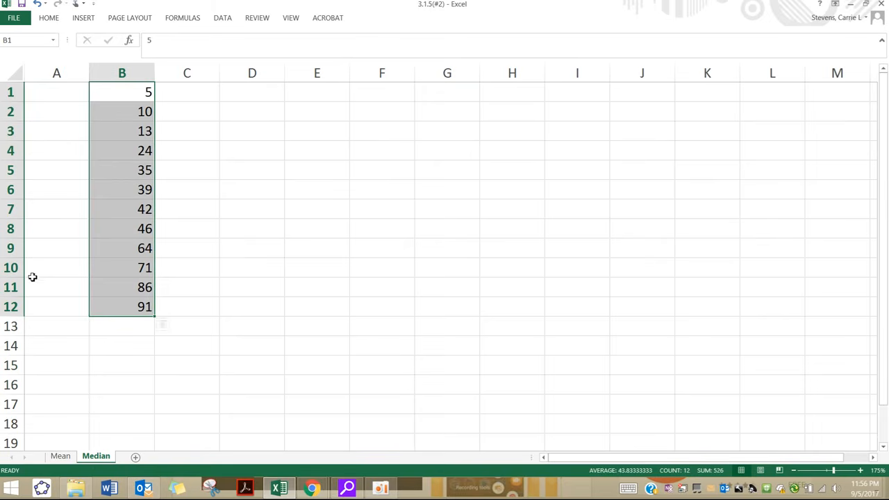
pyautogui.moveTo(14, 316); pyautogui.dragTo(15, 319)
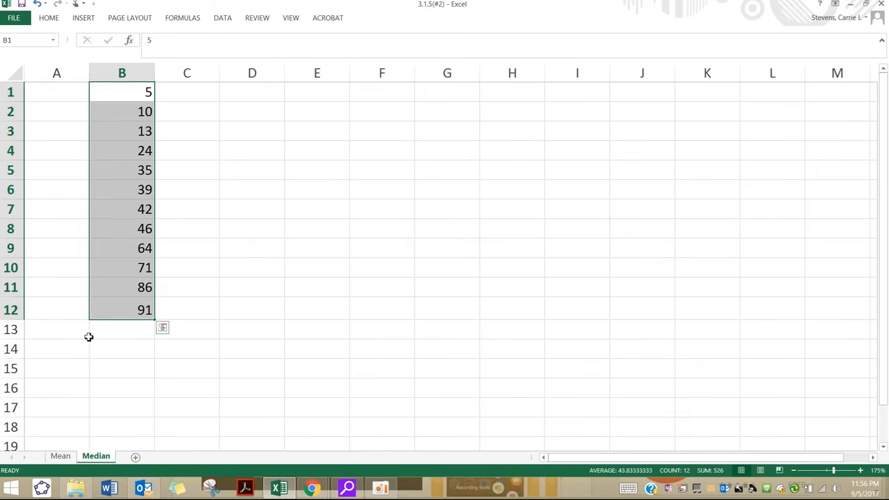
pyautogui.hotkey('ctrl', 'z')
pyautogui.click(89, 338)
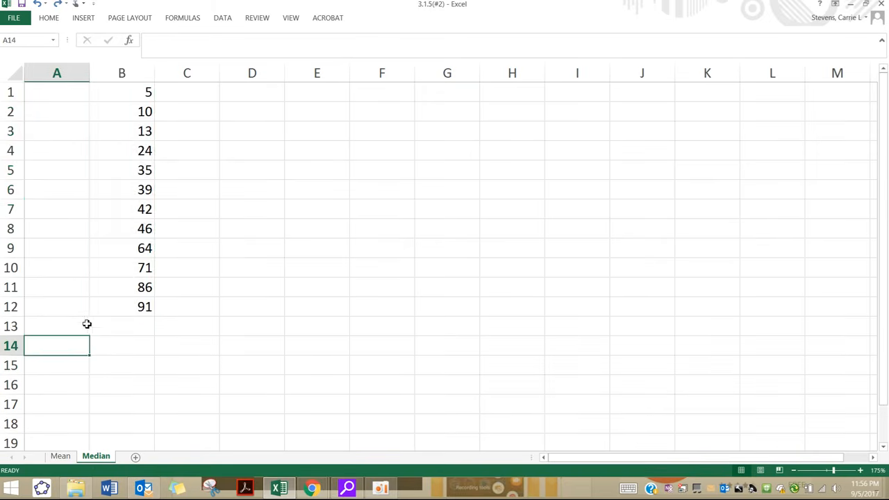
# Step: Number the six smallest values 1 to 6 downward in cells A1:A6
pyautogui.click(85, 93)
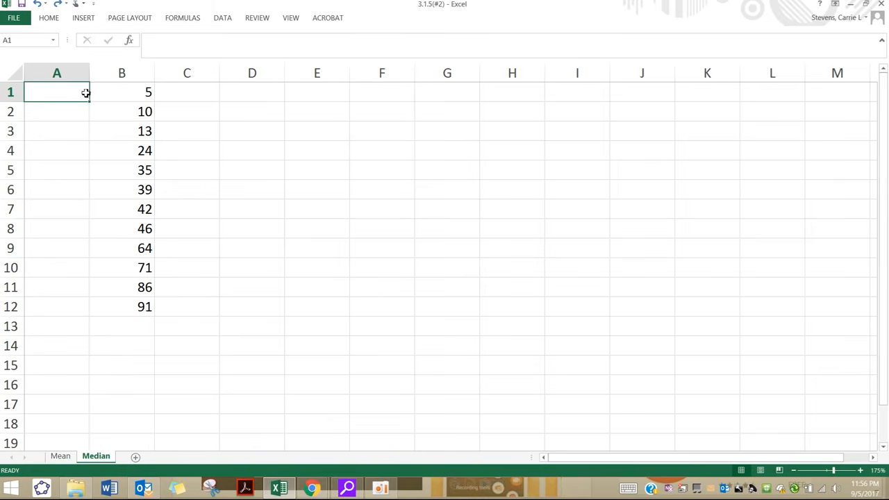
pyautogui.write('1')
pyautogui.press('Return')
pyautogui.write('2 3 ')
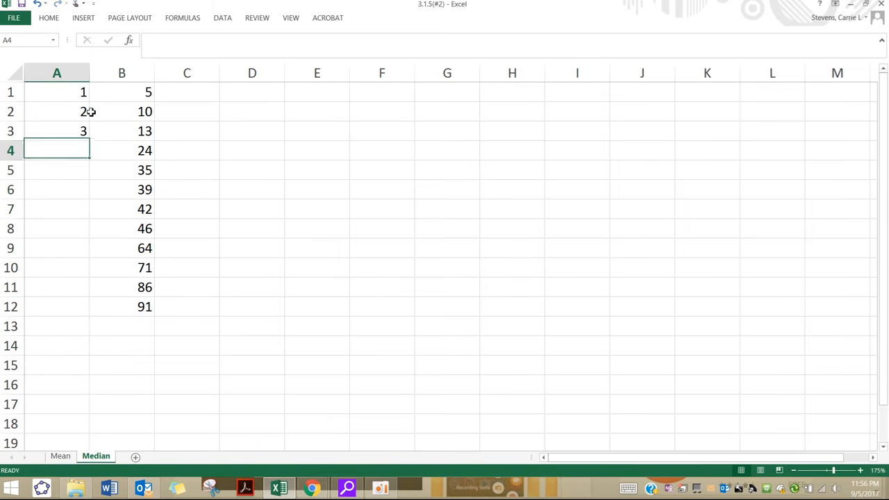
pyautogui.write('4 5')
pyautogui.press('Return')
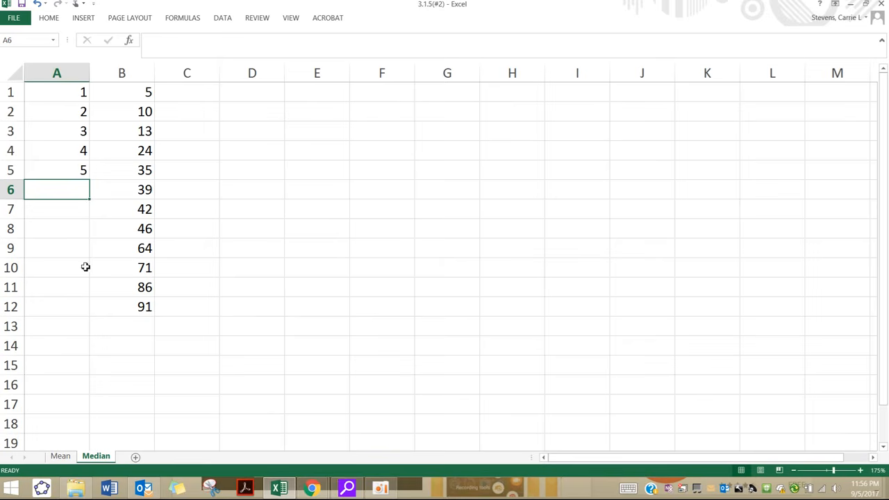
pyautogui.write('6')
pyautogui.press('Return')
# Step: Number the six largest values 1 to 6 upward in column A, from A12 to A7
pyautogui.click(69, 302)
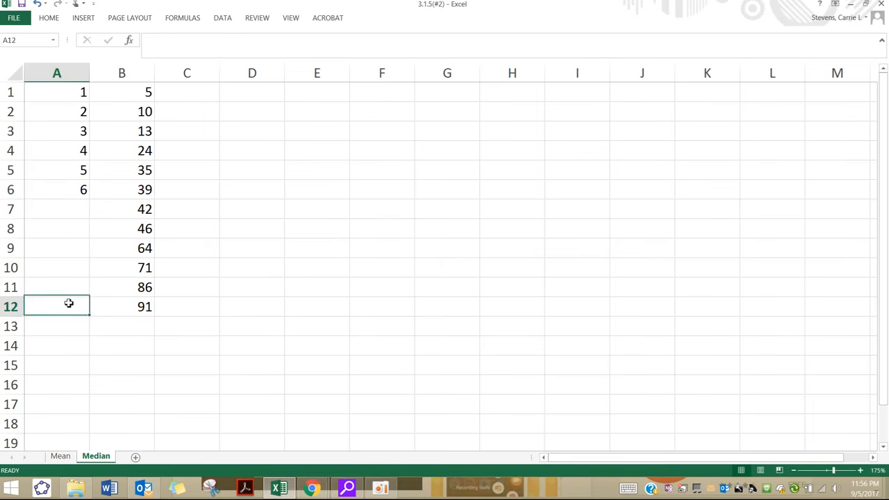
pyautogui.press('1')
pyautogui.hotkey('shift', 'Return')
pyautogui.press('2')
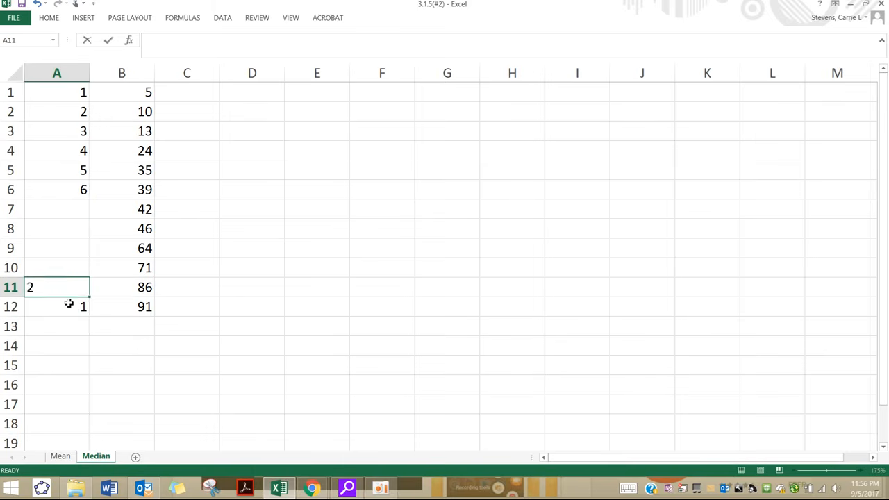
pyautogui.hotkey('shift', 'Return')
pyautogui.press('3')
pyautogui.hotkey('shift', 'Return')
pyautogui.press('4')
pyautogui.hotkey('shift', 'Return')
pyautogui.press('5')
pyautogui.hotkey('shift', 'Return')
pyautogui.press('6')
pyautogui.hotkey('shift', 'Return')
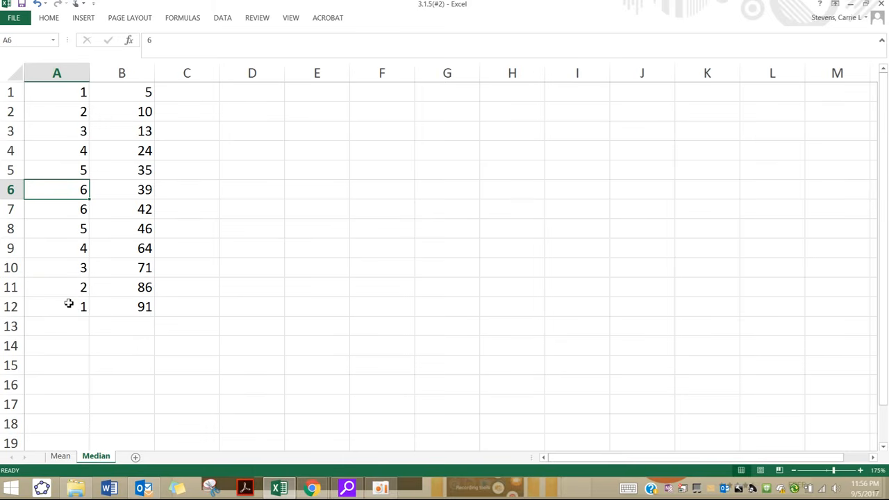
# Step: Examine the two middle values in cells B6 and B7
pyautogui.moveTo(76, 195); pyautogui.dragTo(129, 212)
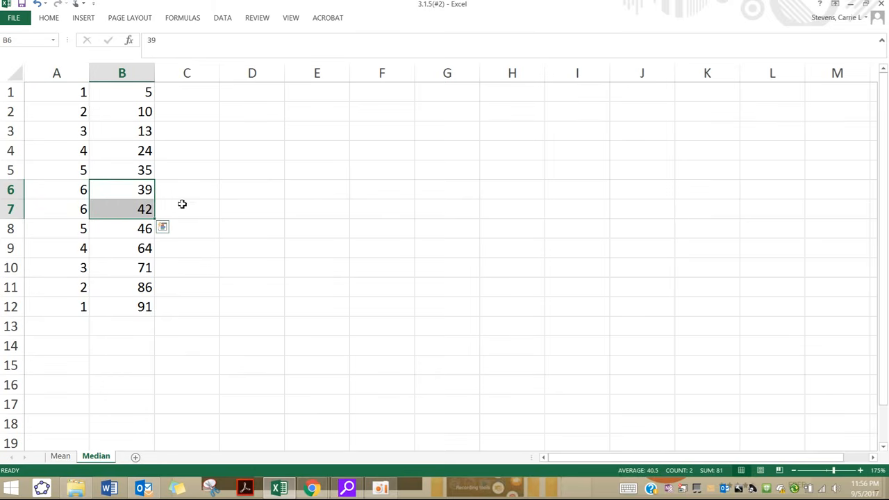
pyautogui.click(129, 206)
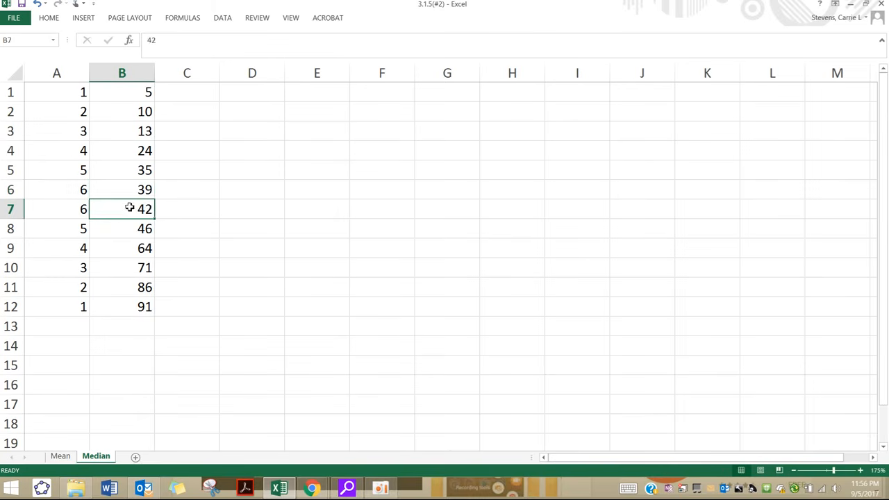
pyautogui.click(135, 194)
pyautogui.click(135, 207)
pyautogui.moveTo(136, 197); pyautogui.dragTo(143, 216)
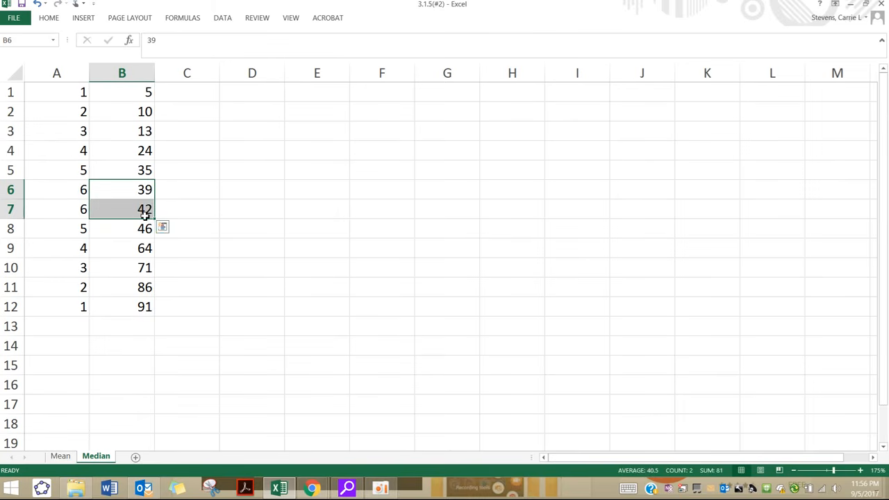
# Step: Label cell A14 "Median" below the numbered list
pyautogui.click(60, 345)
pyautogui.write('Median')
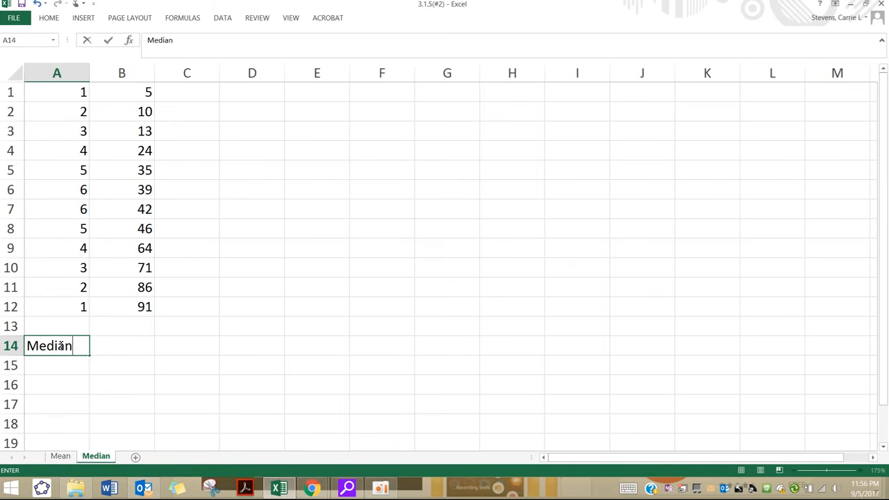
pyautogui.press('Tab')
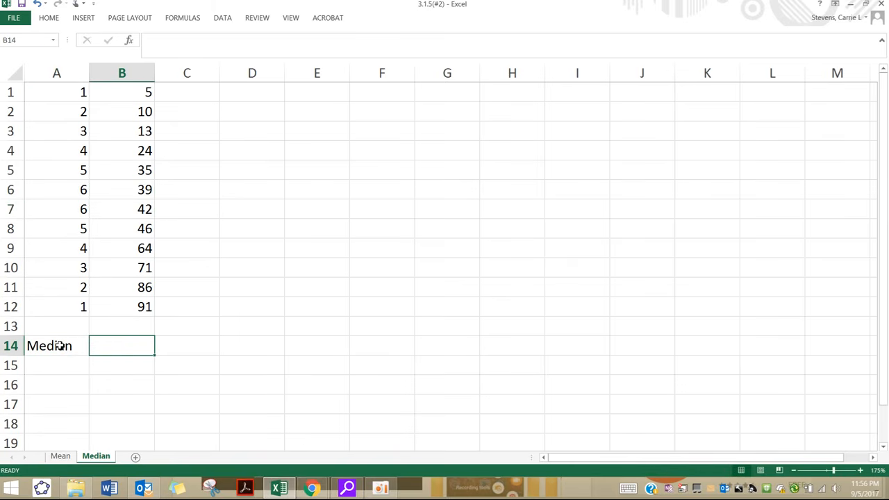
# Step: Calculate the median in cell B14 as the average of the two middle values with =(B6+B7)/2
pyautogui.write('=(')
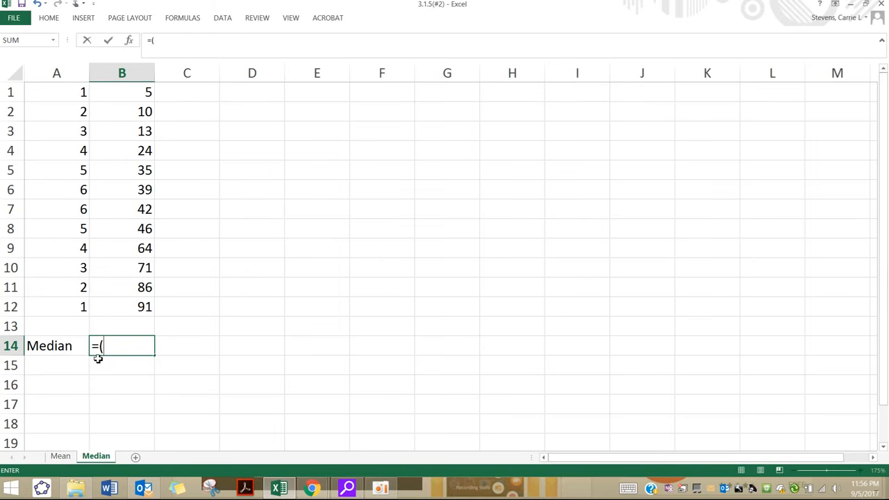
pyautogui.click(127, 191)
pyautogui.write('+')
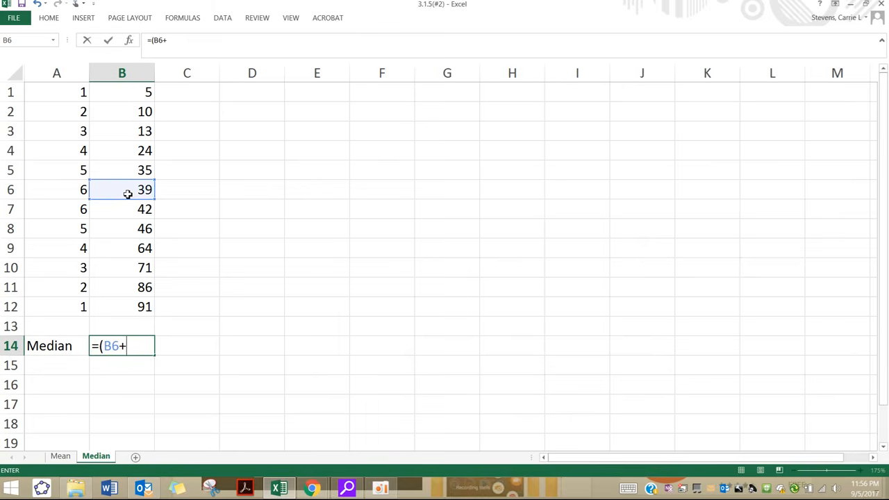
pyautogui.click(120, 215)
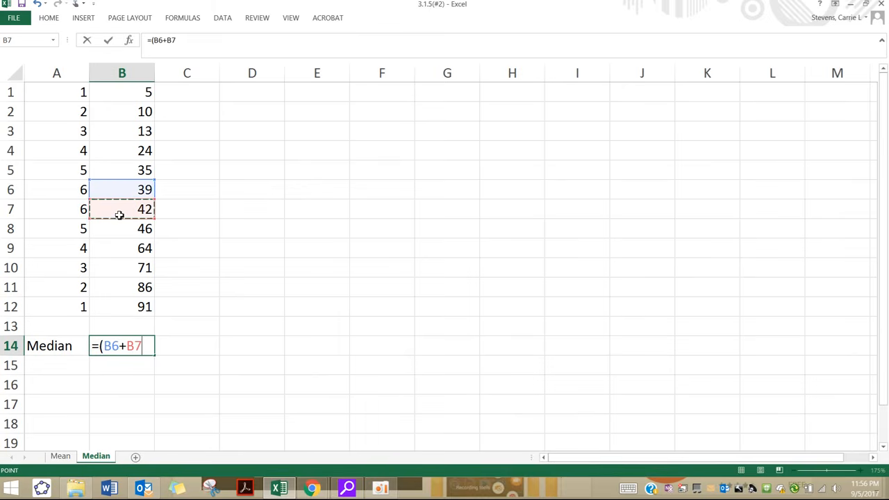
pyautogui.write(')')
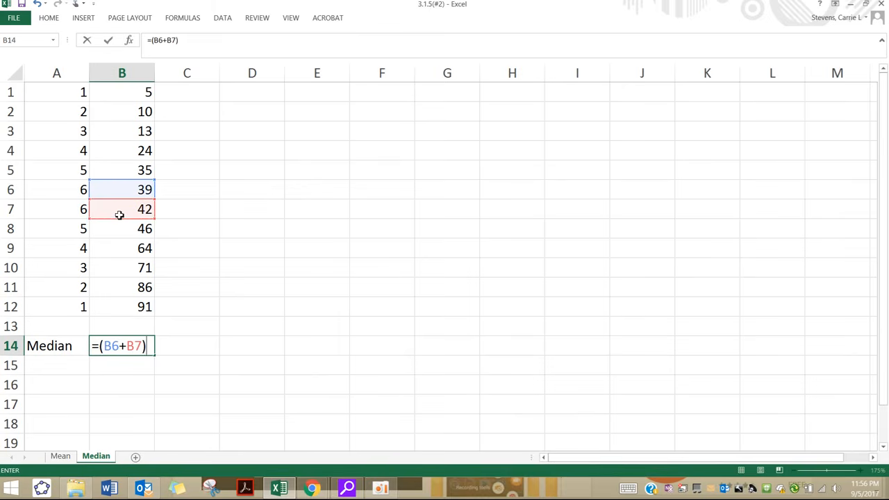
pyautogui.write('/2')
pyautogui.press('Return')
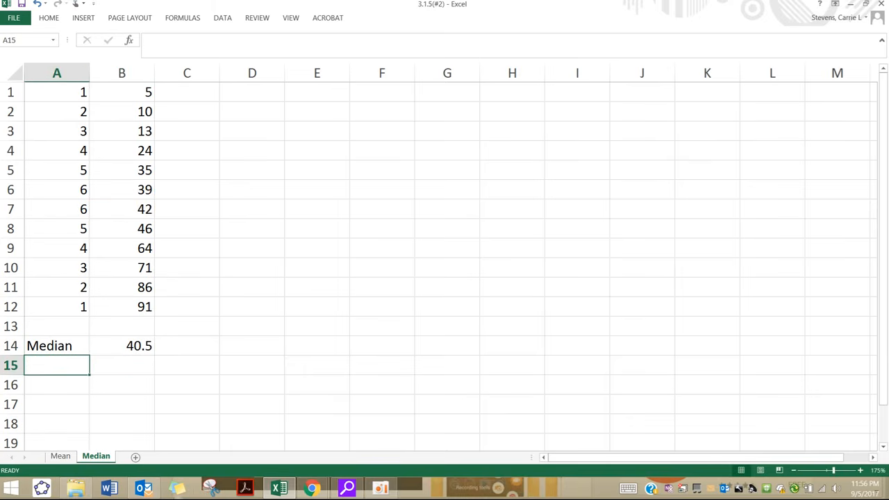
# Step: Switch to the homework problem in Chrome and review its median and mode questions
pyautogui.click(313, 489)
pyautogui.click(354, 424)
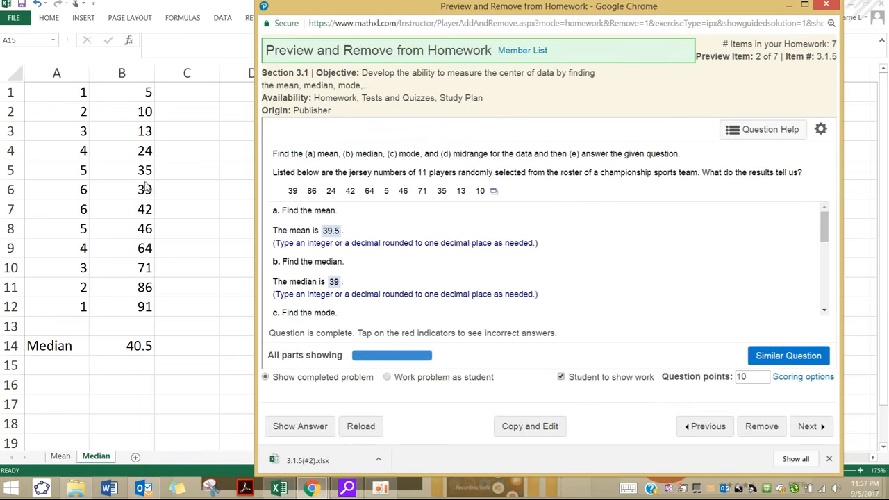
pyautogui.scroll(-5, 522, 280)
pyautogui.scroll(4, 388, 277)
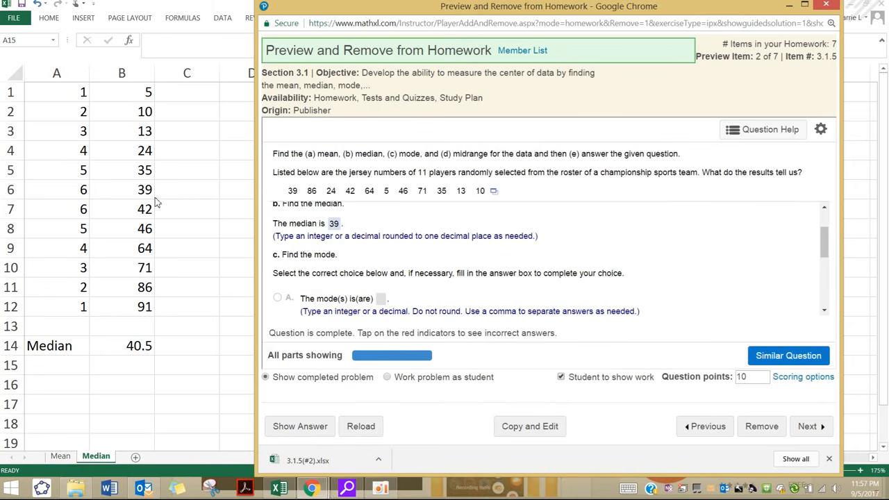
# Step: Switch back to the Excel workbook and go through each value in B1:B12 to check for repeated numbers
pyautogui.hotkey('alt', 'Tab')
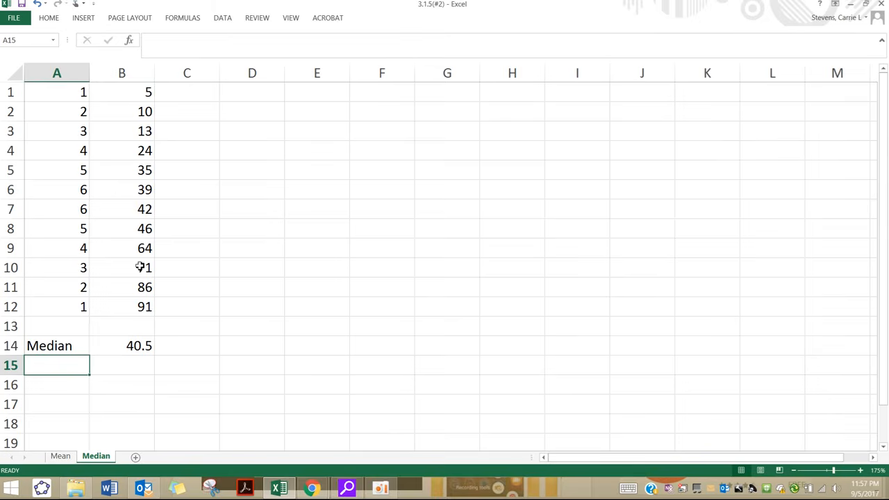
pyautogui.click(139, 91)
pyautogui.click(127, 111)
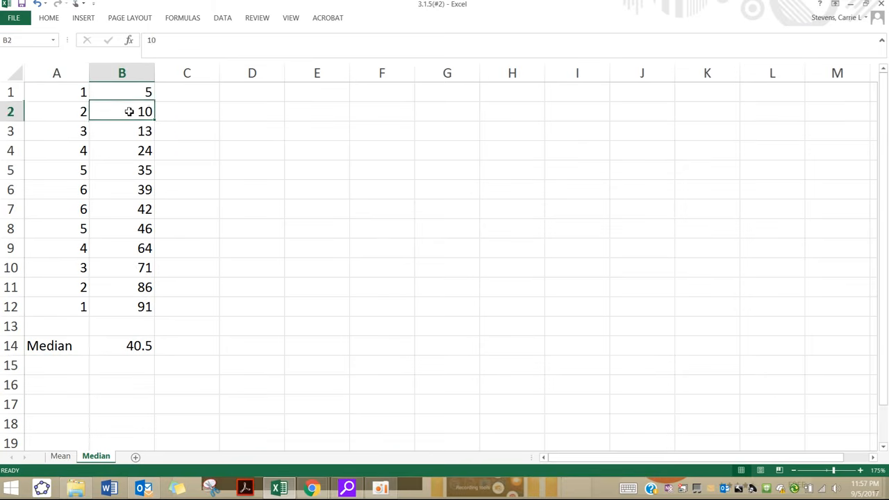
pyautogui.click(133, 134)
pyautogui.click(135, 152)
pyautogui.click(142, 170)
pyautogui.click(143, 190)
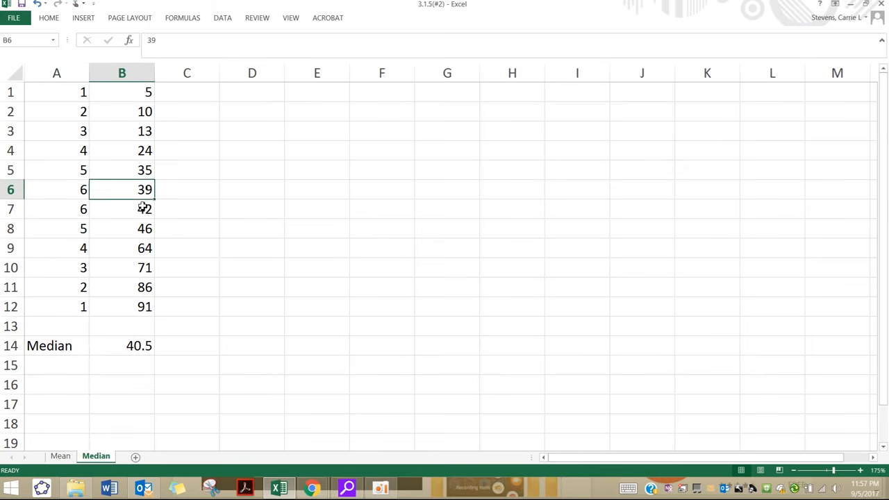
pyautogui.click(144, 208)
pyautogui.click(144, 227)
pyautogui.click(145, 248)
pyautogui.click(147, 270)
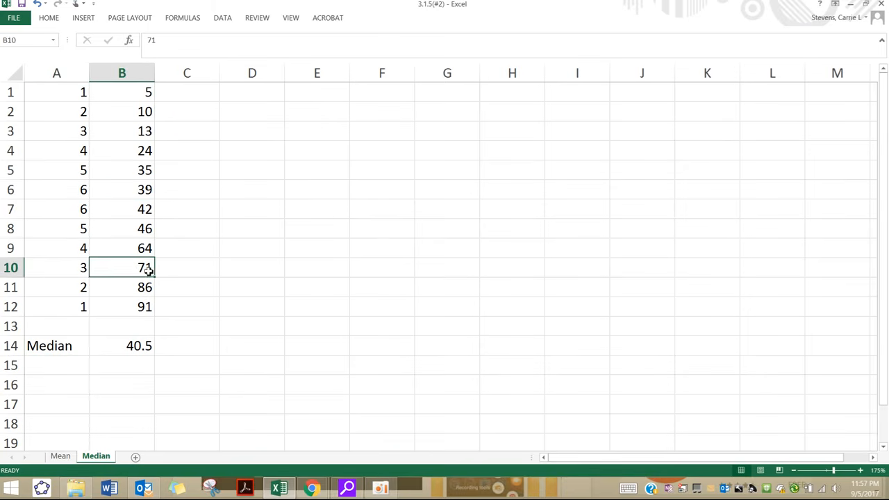
pyautogui.click(149, 291)
pyautogui.click(152, 310)
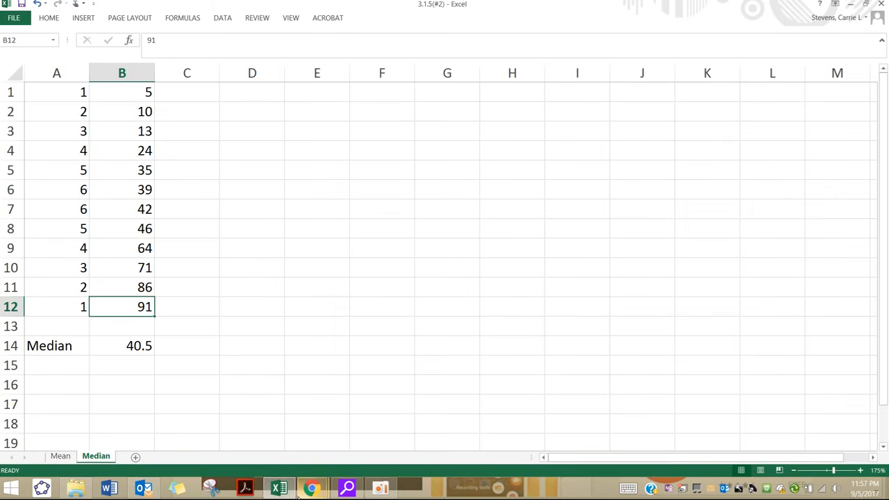
# Step: Switch to the homework problem in Chrome and review its mode and midrange questions
pyautogui.moveTo(298, 491)
pyautogui.click(365, 448)
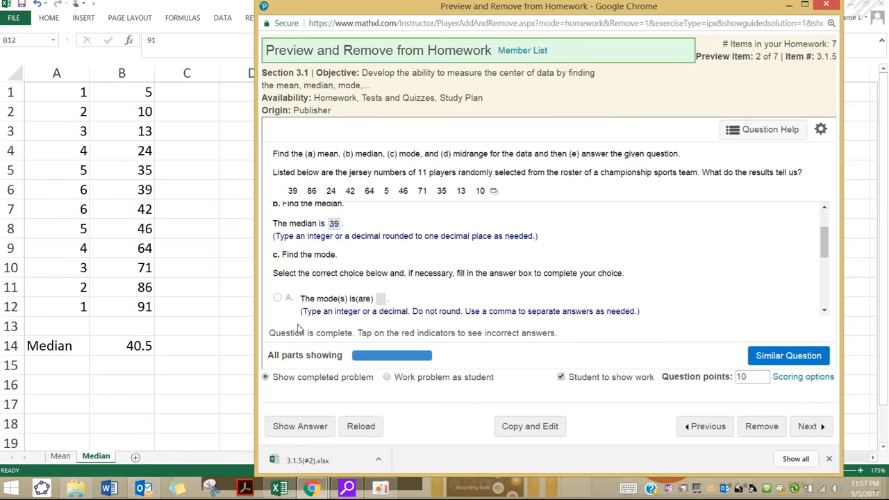
pyautogui.scroll(-4, 299, 329)
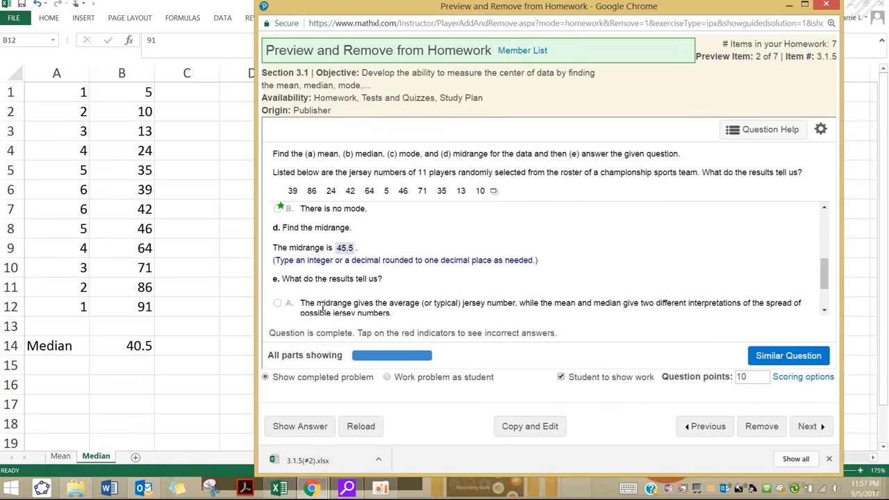
# Step: Return to the Excel workbook and label cell A15 "Midrange" below the Median label
pyautogui.click(72, 364)
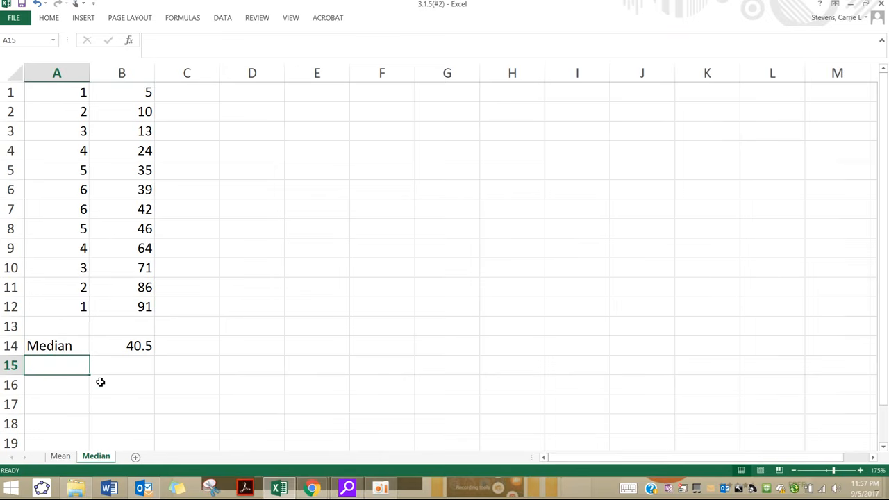
pyautogui.write('m')
pyautogui.press('BackSpace')
pyautogui.press('BackSpace')
pyautogui.write('M')
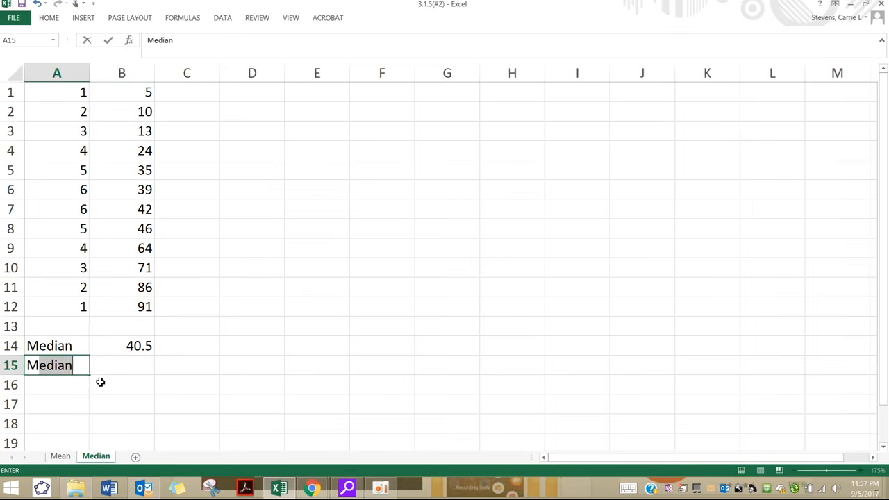
pyautogui.write('idrange')
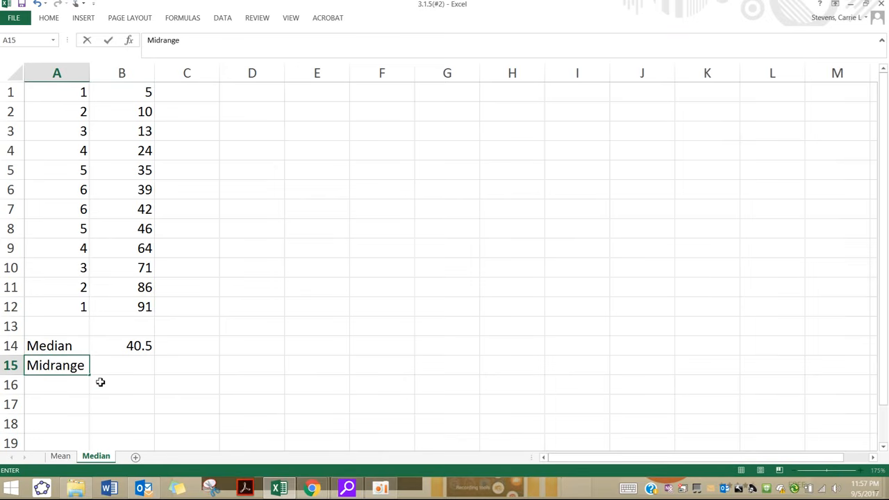
pyautogui.press('Tab')
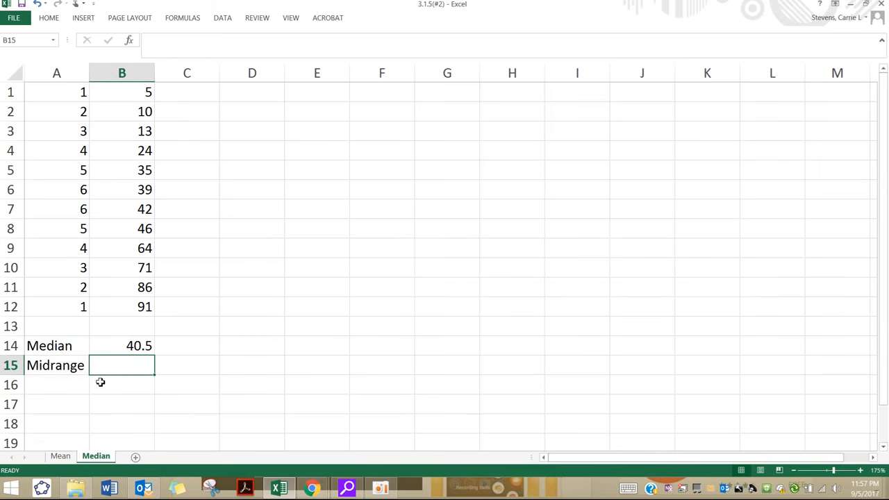
pyautogui.click(61, 348)
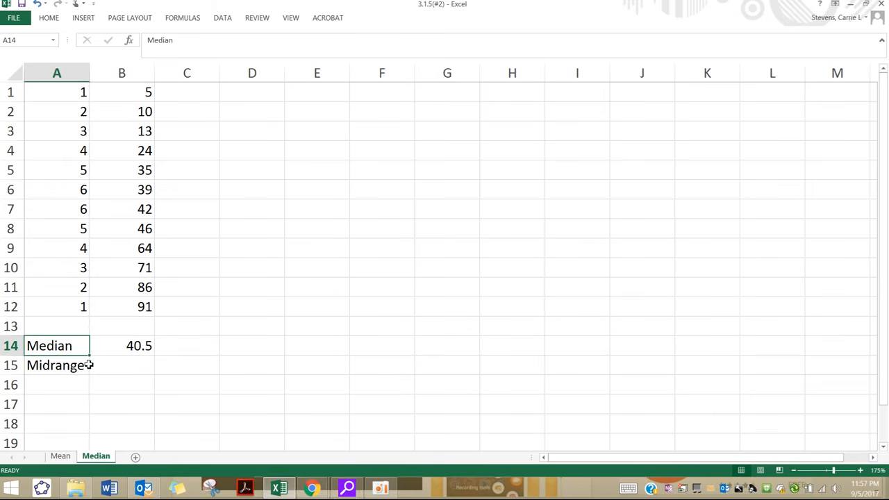
pyautogui.click(85, 366)
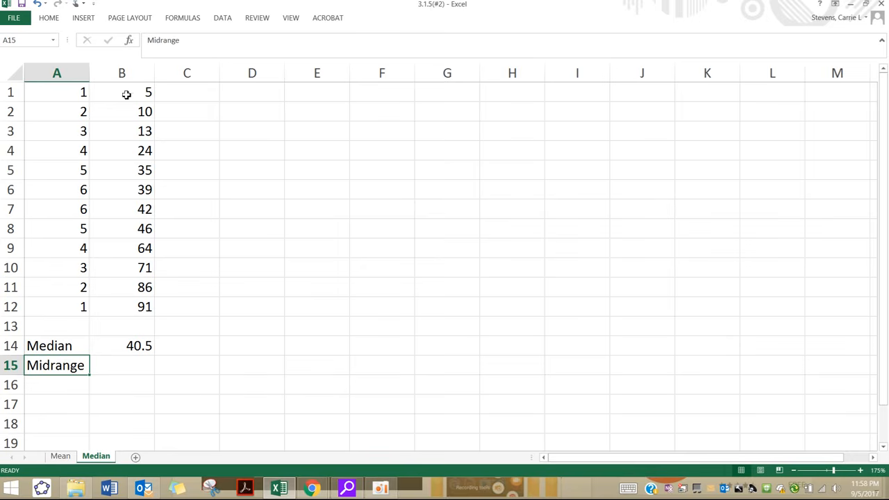
pyautogui.click(59, 346)
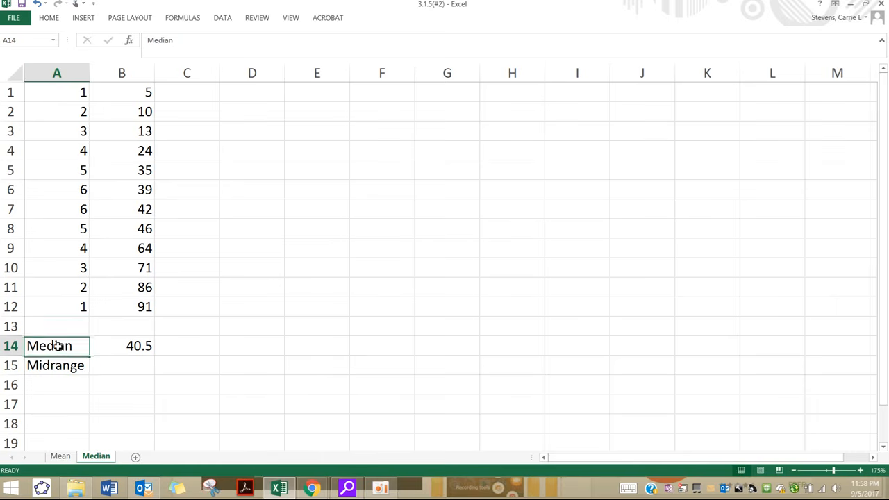
pyautogui.click(72, 368)
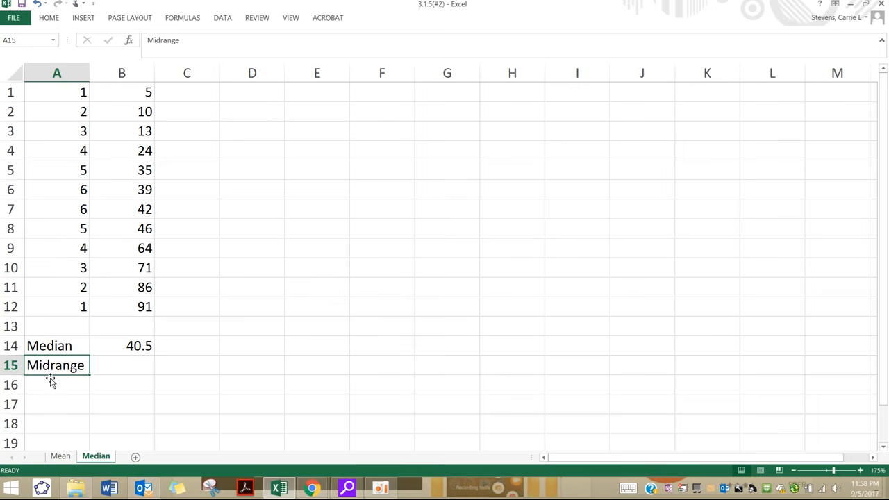
# Step: Calculate the midrange in cell B15 as the average of the smallest and largest values with =(B1+B12)/2
pyautogui.click(115, 374)
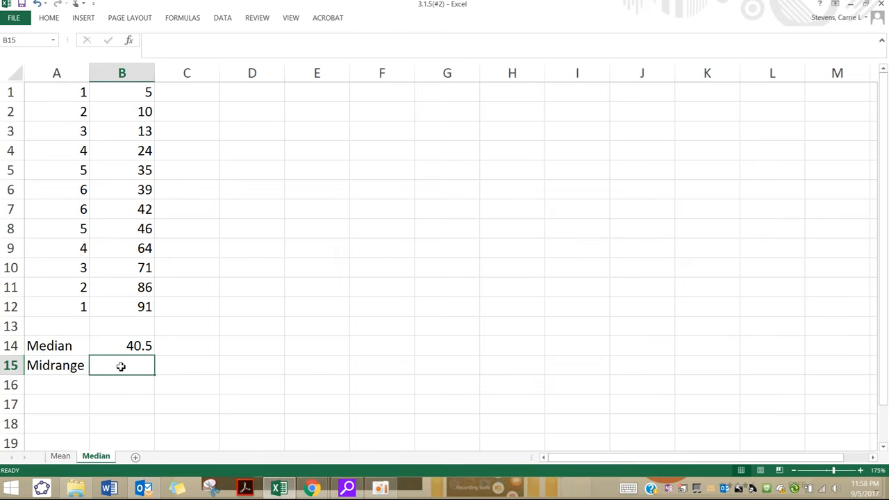
pyautogui.press('F2')
pyautogui.write('=(')
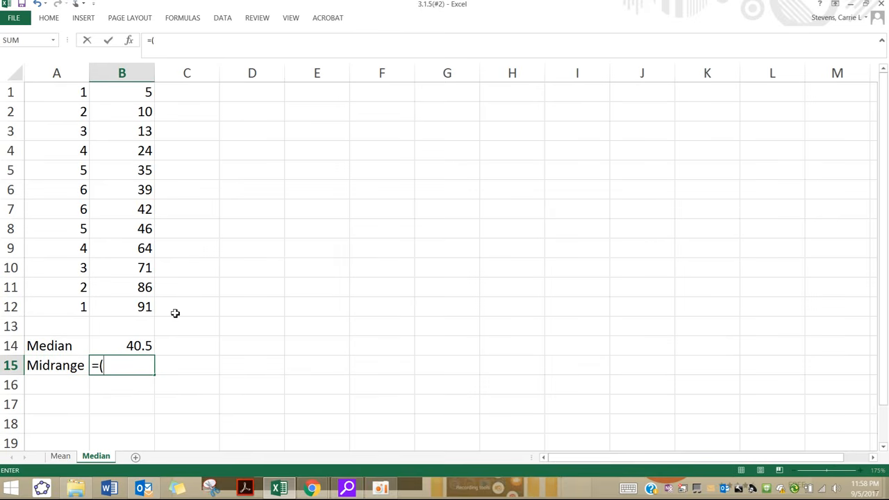
pyautogui.click(135, 93)
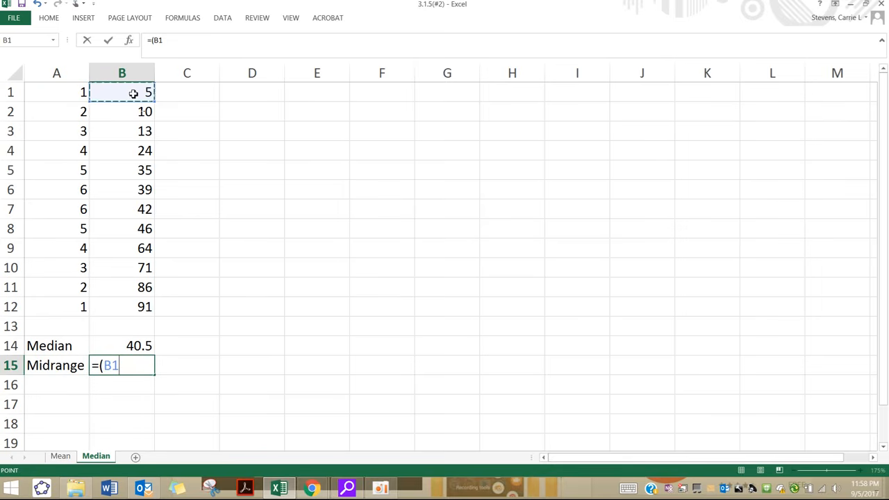
pyautogui.write('+')
pyautogui.click(132, 311)
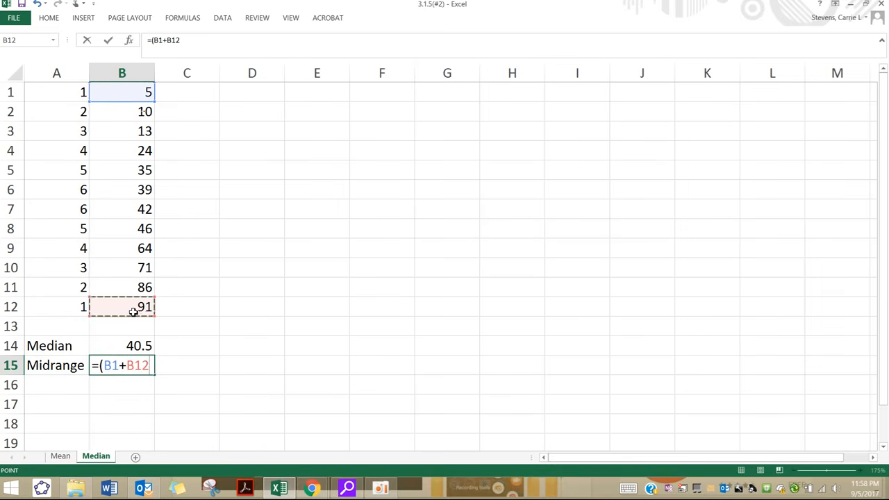
pyautogui.write(')/2')
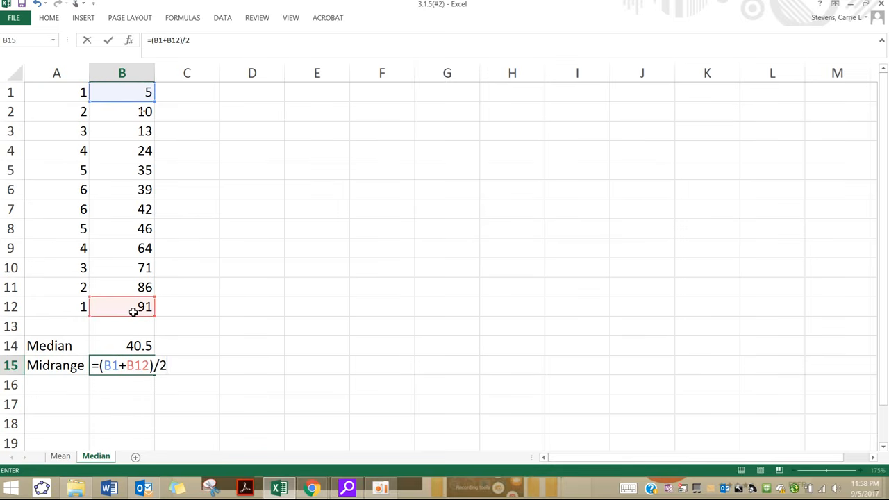
pyautogui.press('Return')
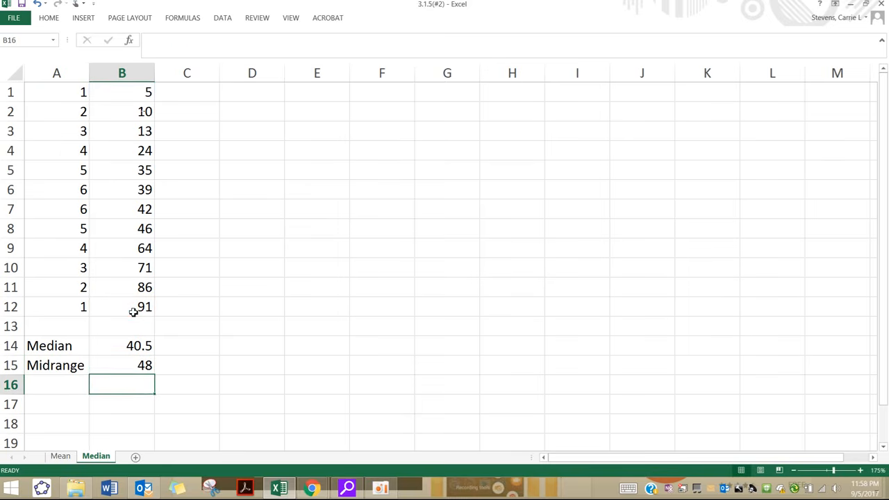
pyautogui.click(129, 369)
pyautogui.click(72, 369)
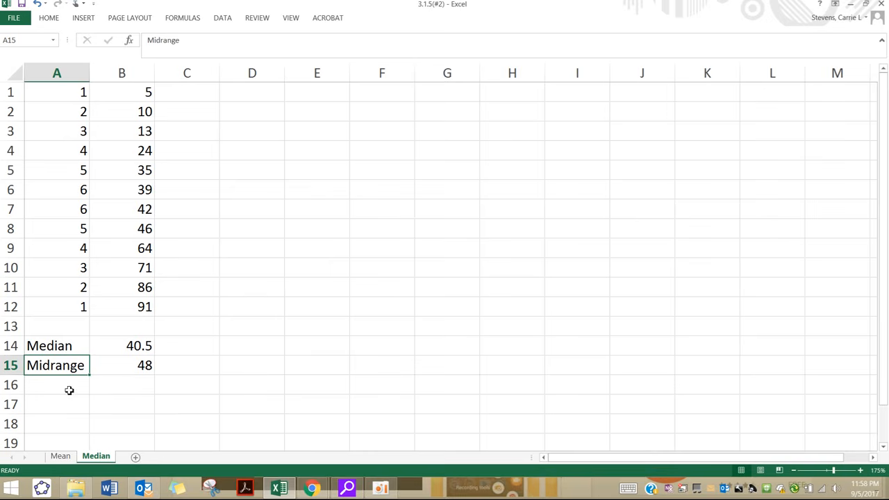
pyautogui.click(135, 369)
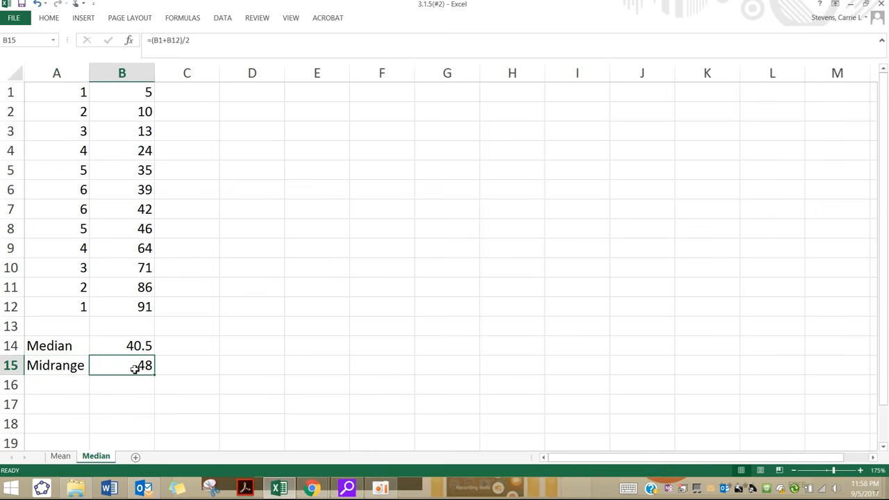